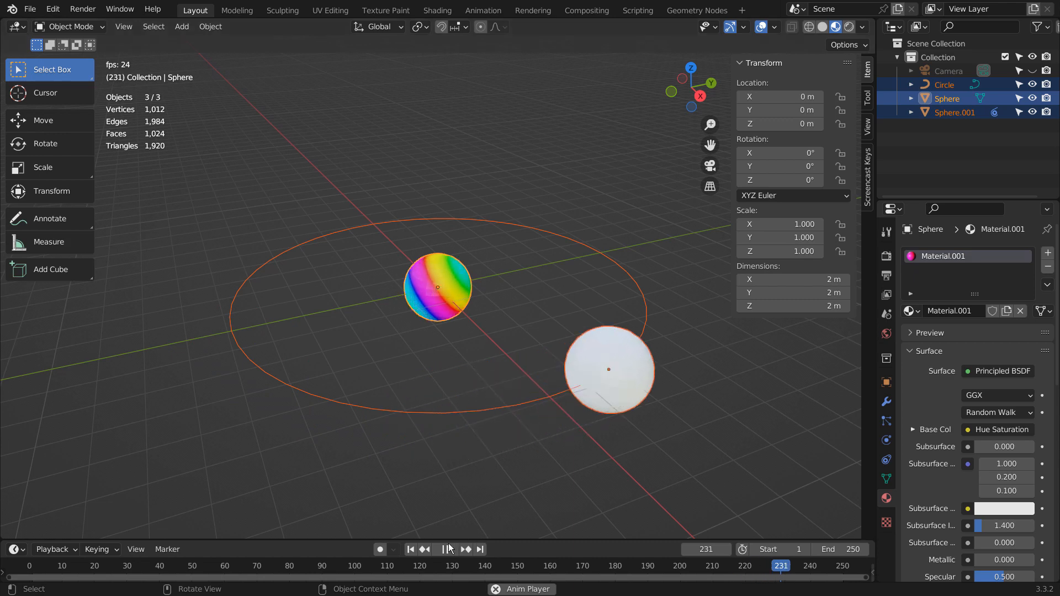
Stop the animation playback and hide the selected circle and both spheres
{"action": "left_click", "coordinate": [445, 549]}
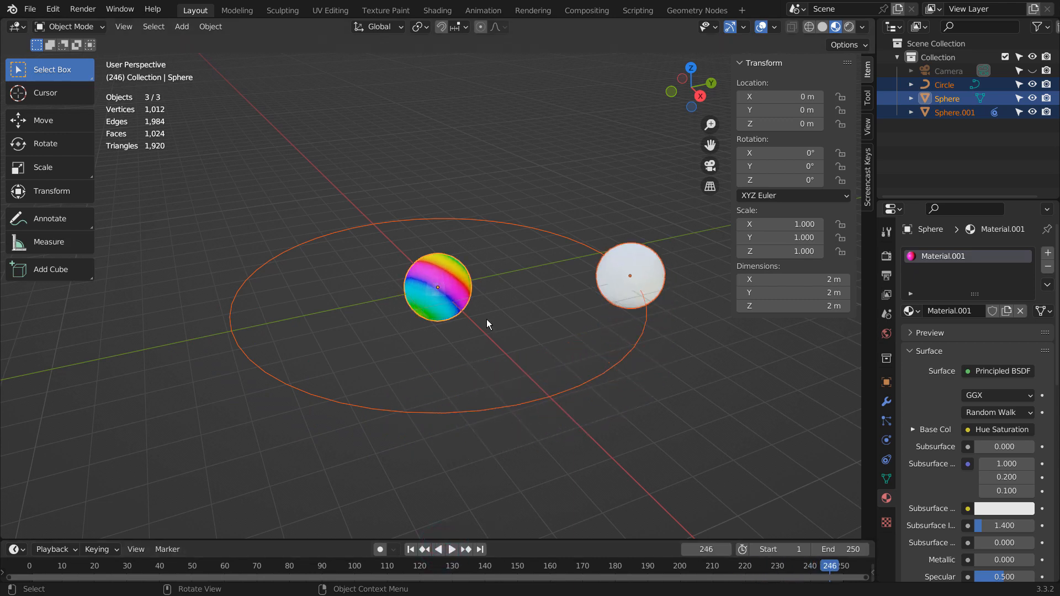
{"action": "key", "text": "h"}
Add a simple circle curve at the origin, make it 3D, and scale it uniformly to about 6.648
{"action": "key", "text": "shift+a"}
{"action": "mouse_move", "coordinate": [478, 284]}
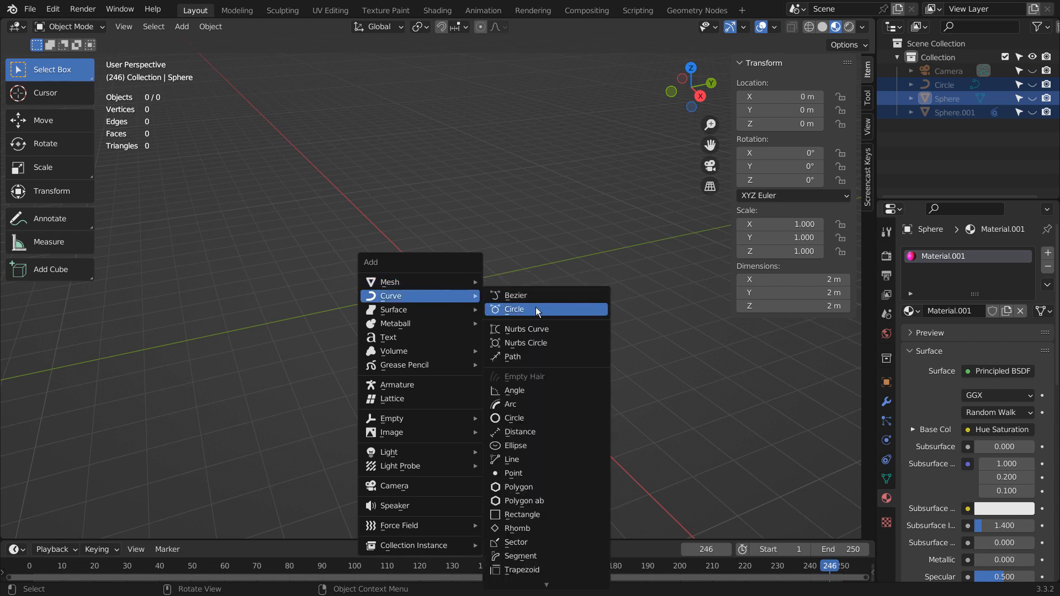
{"action": "left_click", "coordinate": [549, 417]}
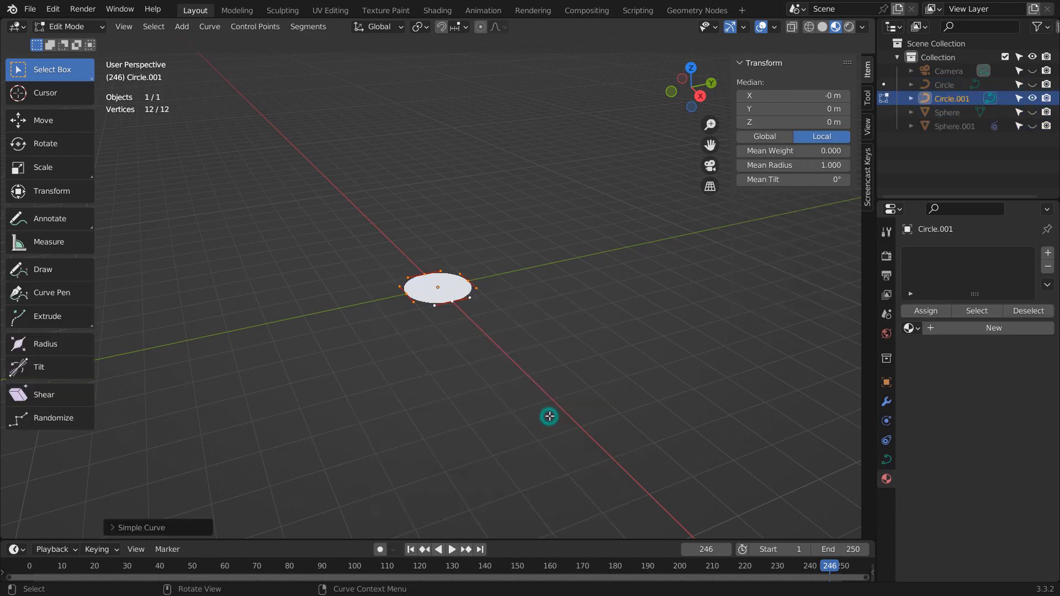
{"action": "left_click", "coordinate": [168, 528]}
{"action": "left_click", "coordinate": [237, 264]}
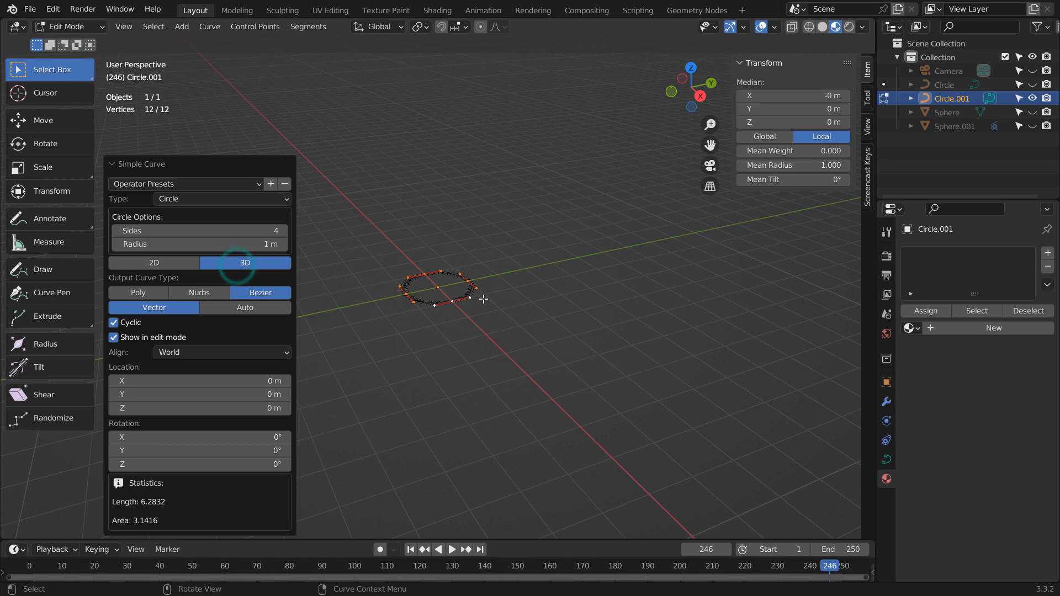
{"action": "key", "text": "Tab"}
{"action": "key", "text": "s"}
{"action": "left_click", "coordinate": [749, 301]}
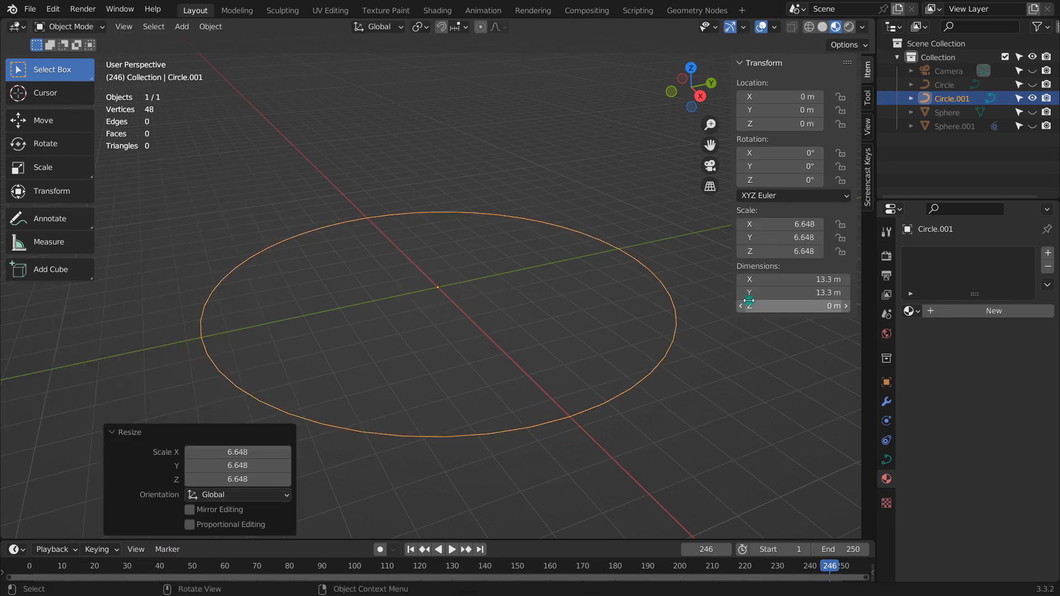
Add a UV sphere at the circle's center and duplicate it in place
{"action": "key", "text": "shift+a"}
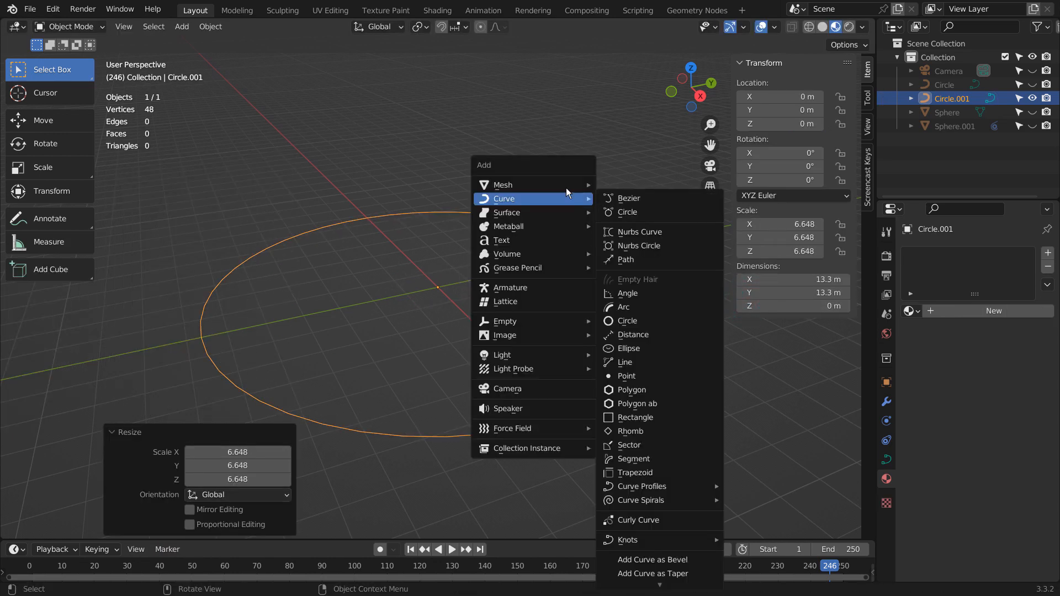
{"action": "mouse_move", "coordinate": [568, 185]}
{"action": "left_click", "coordinate": [651, 226]}
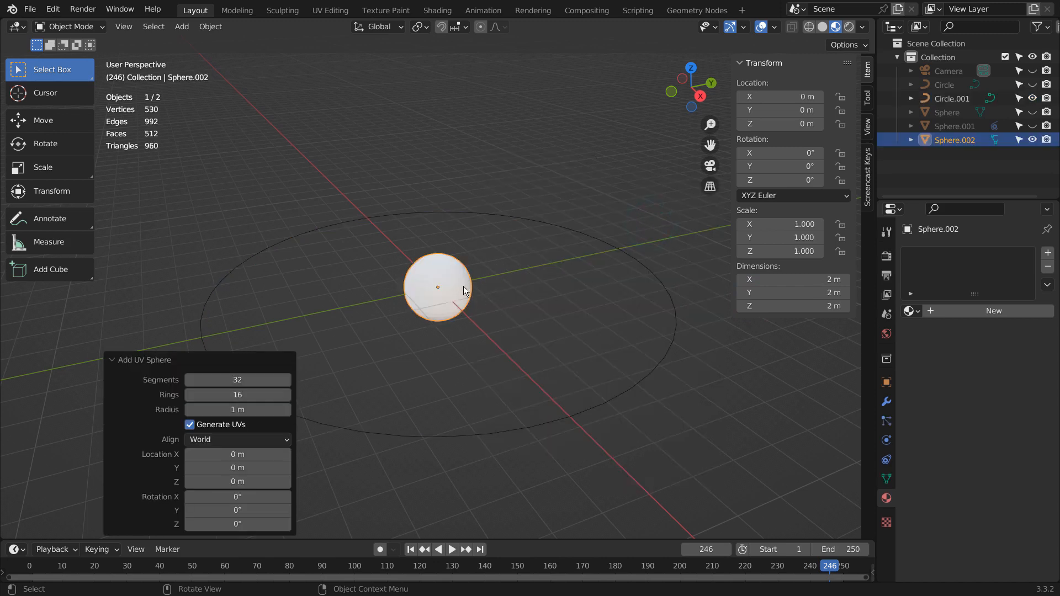
{"action": "key", "text": "shift+d"}
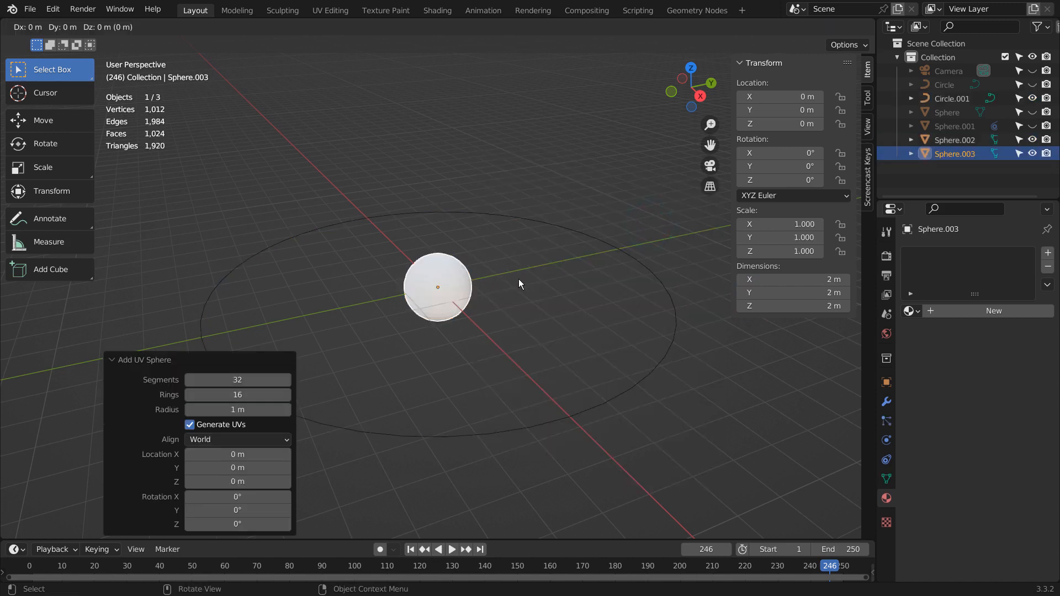
{"action": "key", "text": "Escape"}
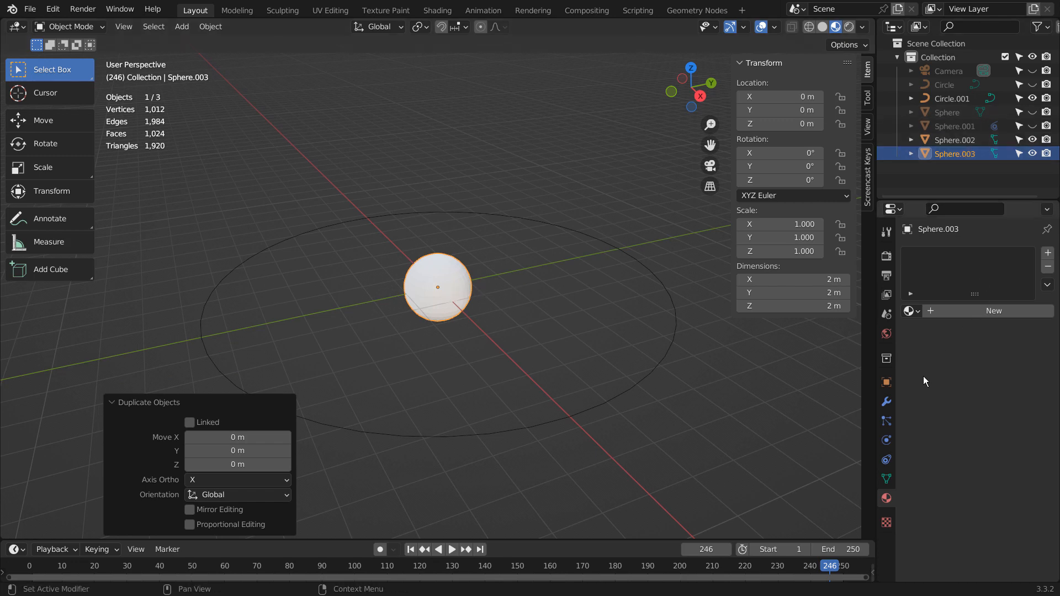
Give the duplicate sphere a Follow Path constraint targeting Circle.001 with Follow Curve enabled, animate the path, and preview the motion
{"action": "left_click", "coordinate": [888, 459]}
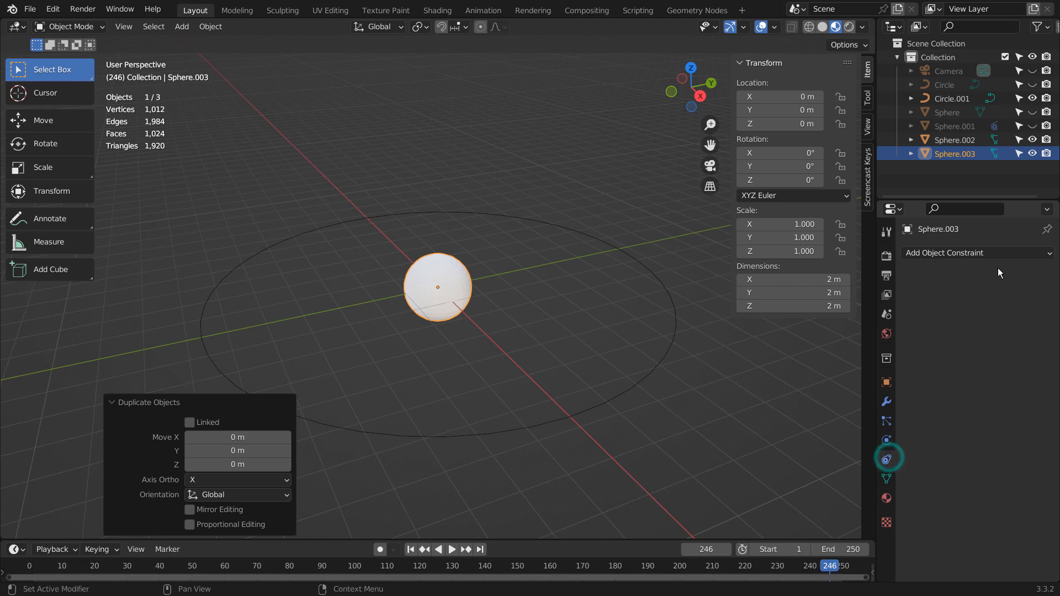
{"action": "left_click", "coordinate": [1002, 253]}
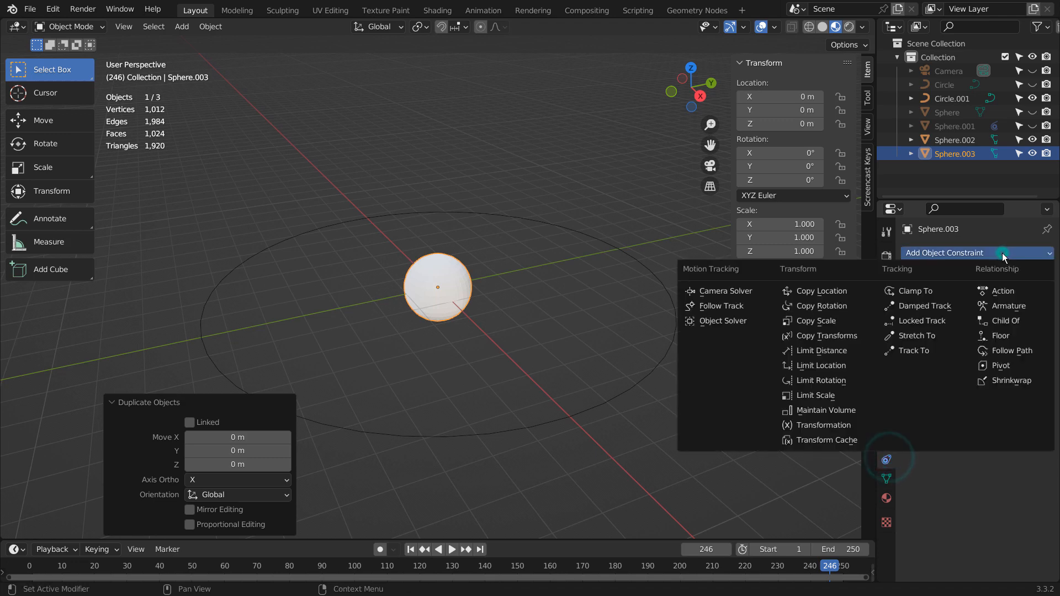
{"action": "left_click", "coordinate": [1013, 350]}
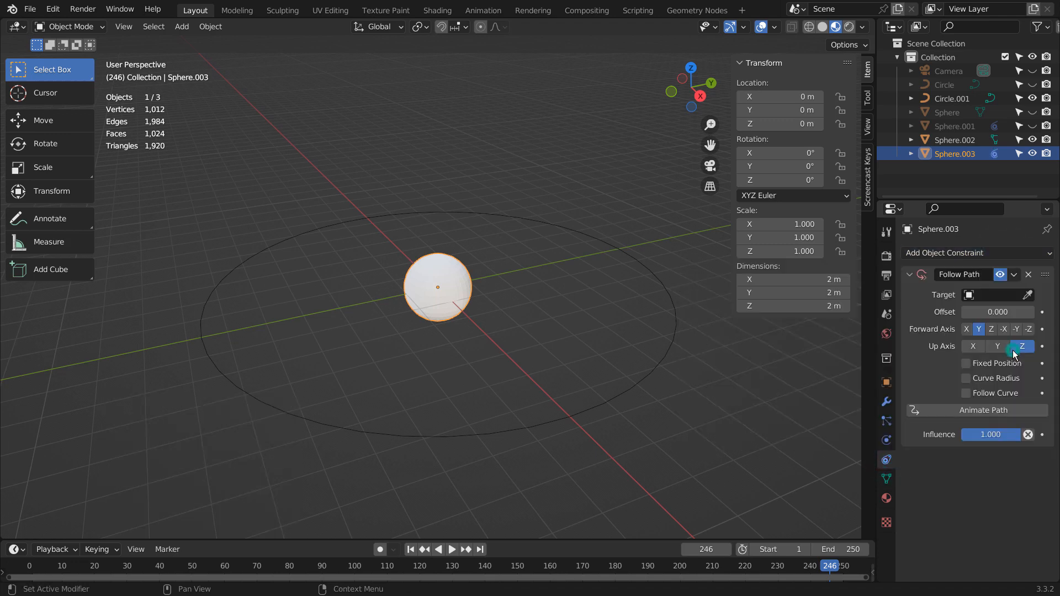
{"action": "left_click", "coordinate": [971, 295]}
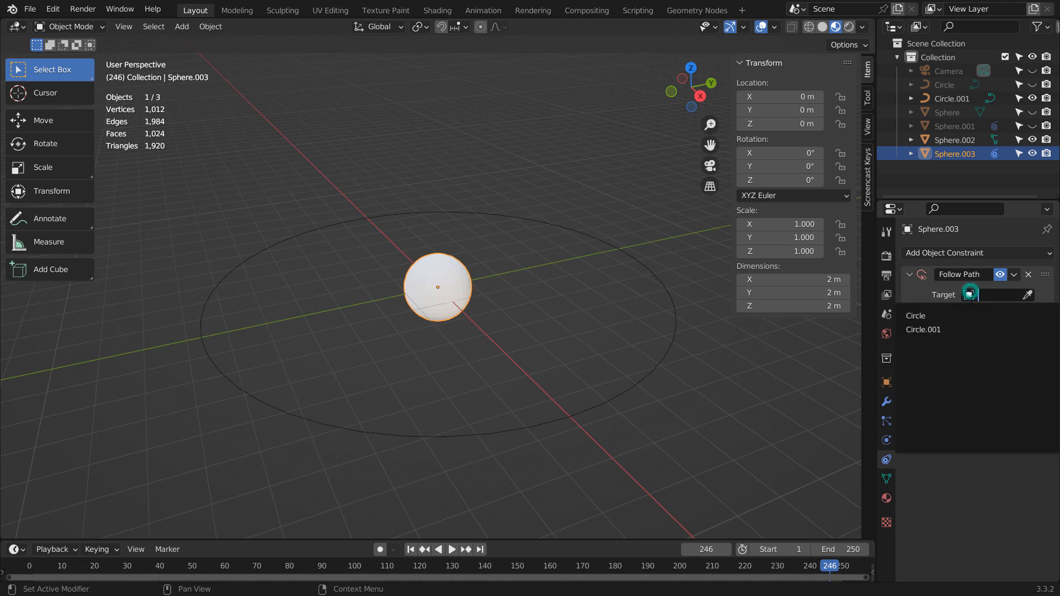
{"action": "left_click", "coordinate": [962, 330]}
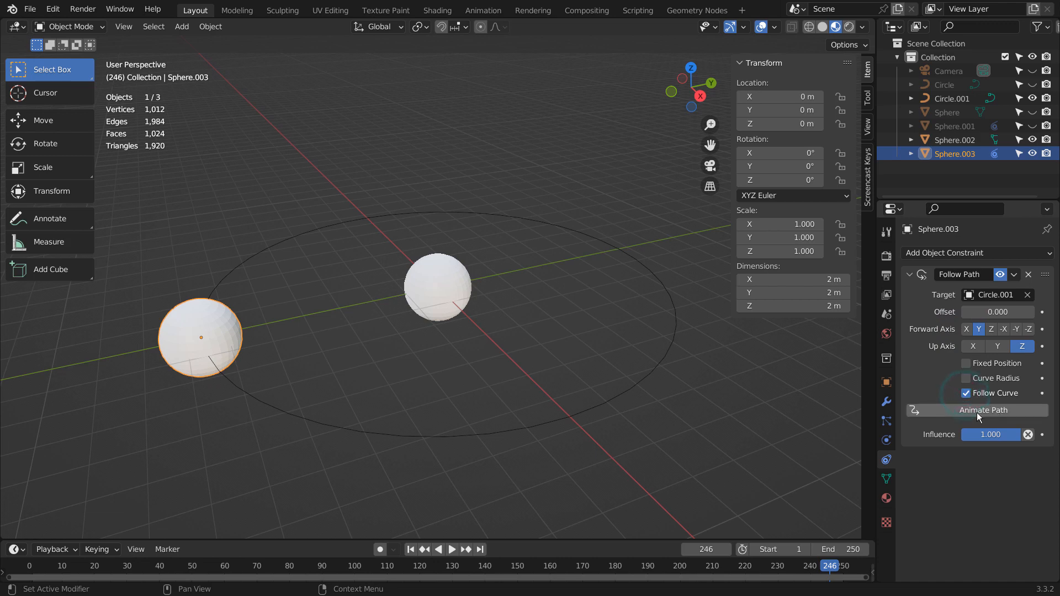
{"action": "left_click", "coordinate": [950, 411]}
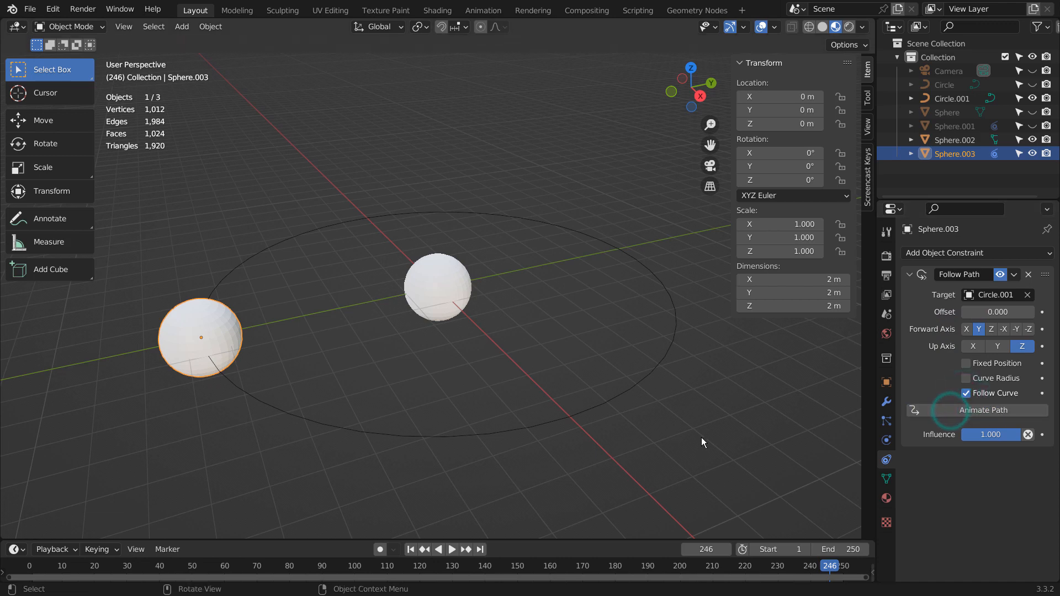
{"action": "left_click", "coordinate": [451, 550]}
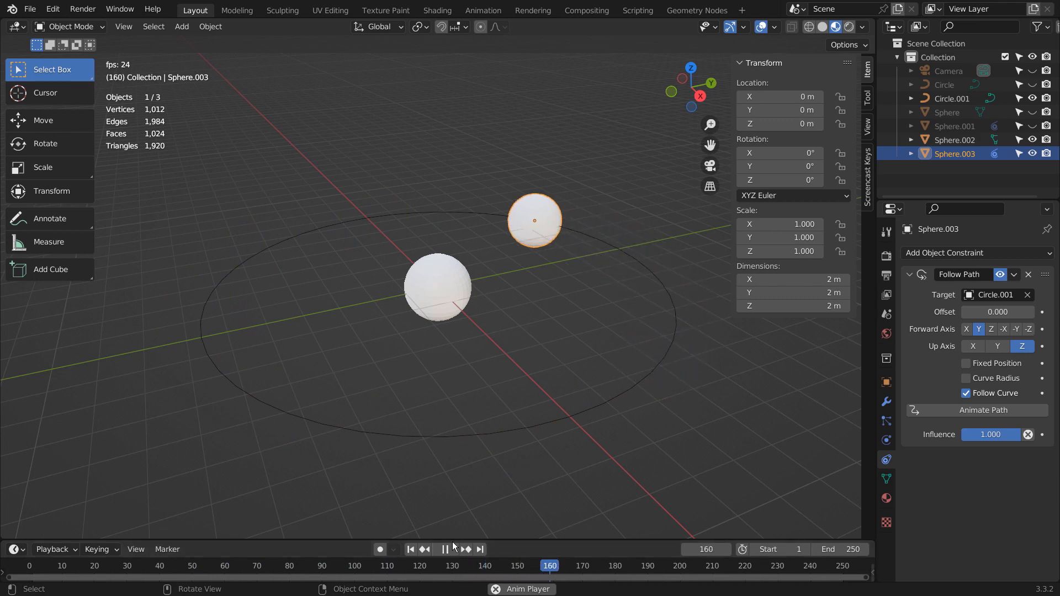
{"action": "left_click", "coordinate": [447, 549]}
Delete the new circle and both new spheres, and unhide all the hidden objects
{"action": "left_click", "coordinate": [503, 458]}
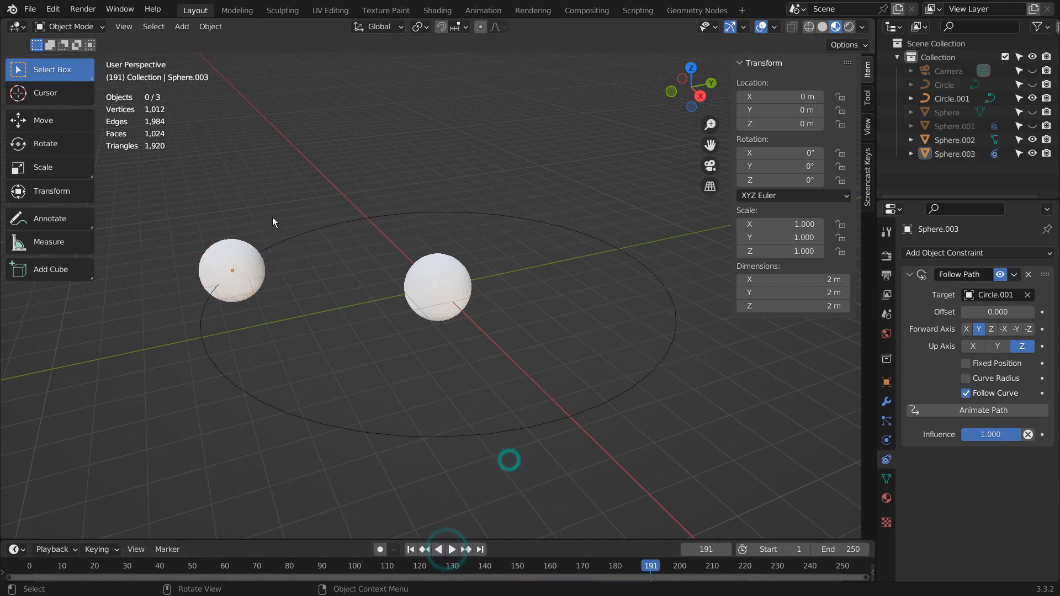
{"action": "left_click_drag", "start_coordinate": [210, 189], "coordinate": [534, 374]}
{"action": "key", "text": "x"}
{"action": "left_click", "coordinate": [534, 374]}
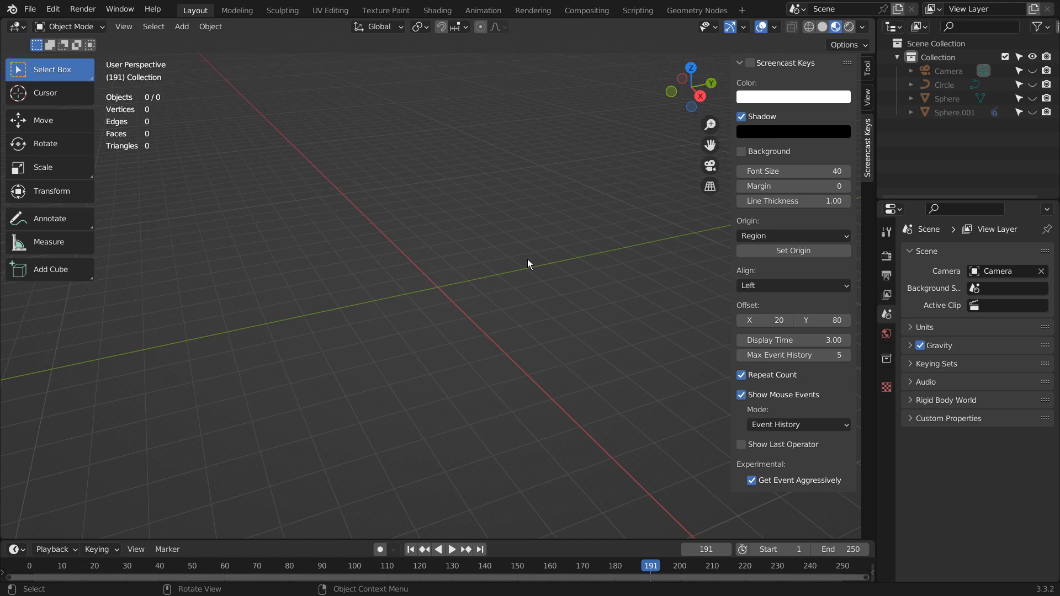
{"action": "key", "text": "alt+h"}
{"action": "left_click", "coordinate": [555, 151]}
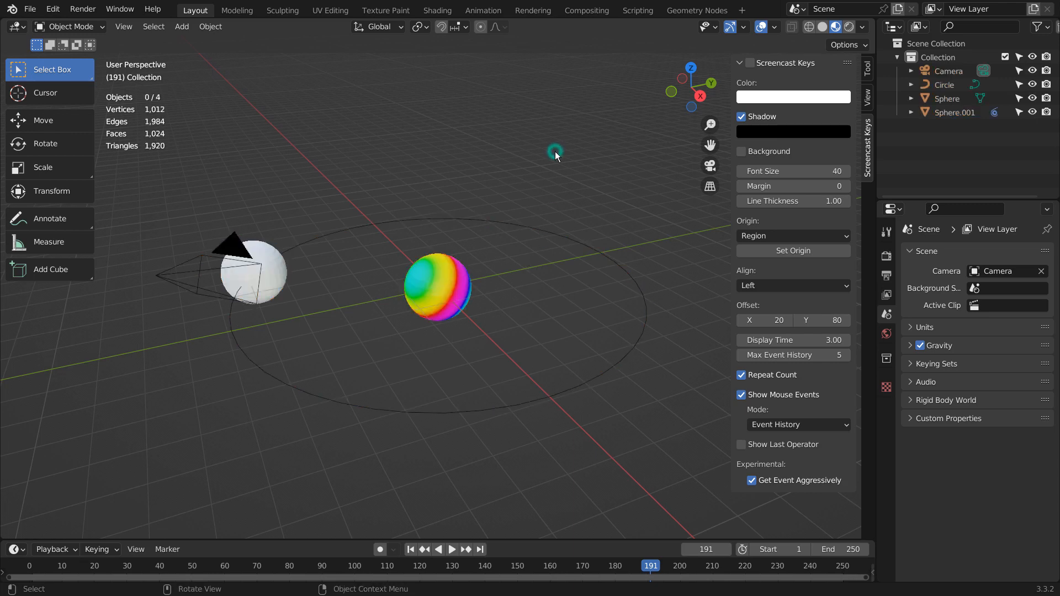
Look at the rainbow sphere's material nodes in the Shading workspace and return to the Layout workspace
{"action": "left_click", "coordinate": [459, 288]}
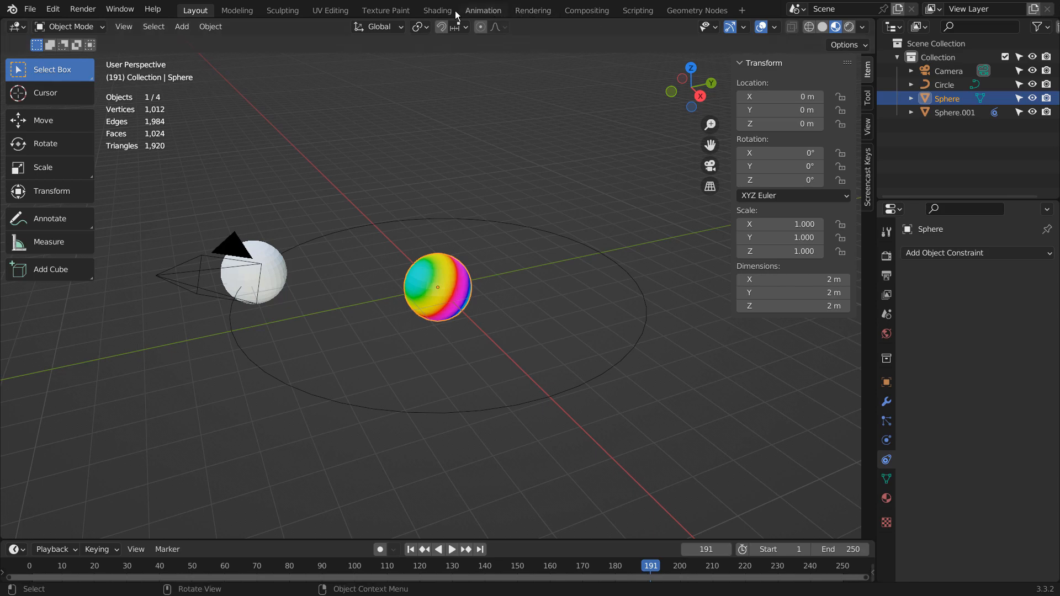
{"action": "left_click", "coordinate": [437, 11]}
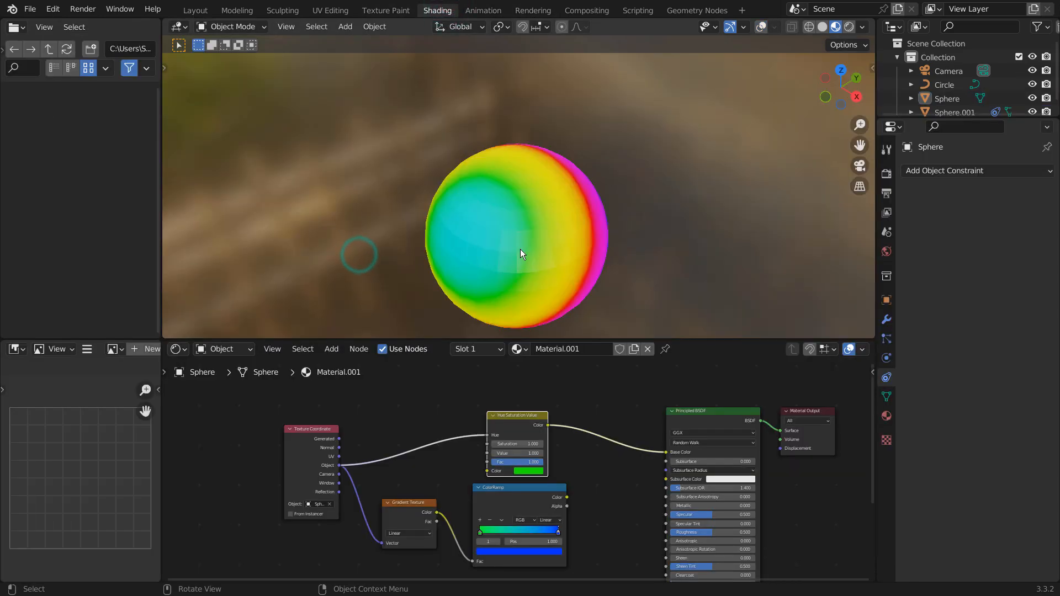
{"action": "left_click", "coordinate": [194, 11]}
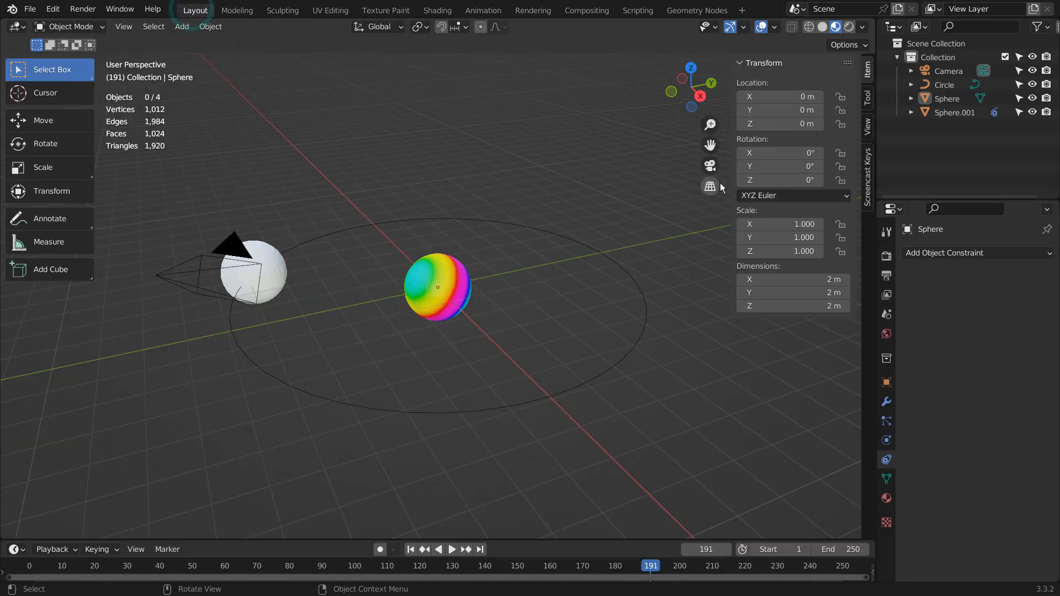
Enable the Screencast Keys display and hide the viewport sidebar
{"action": "left_click", "coordinate": [871, 159]}
{"action": "left_click", "coordinate": [750, 63]}
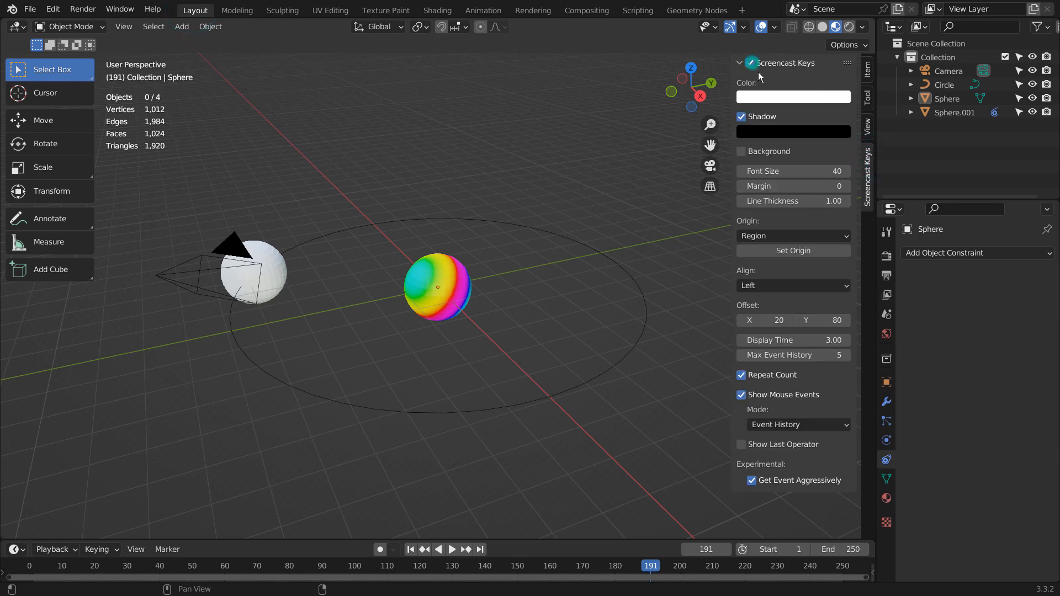
{"action": "left_click", "coordinate": [562, 206]}
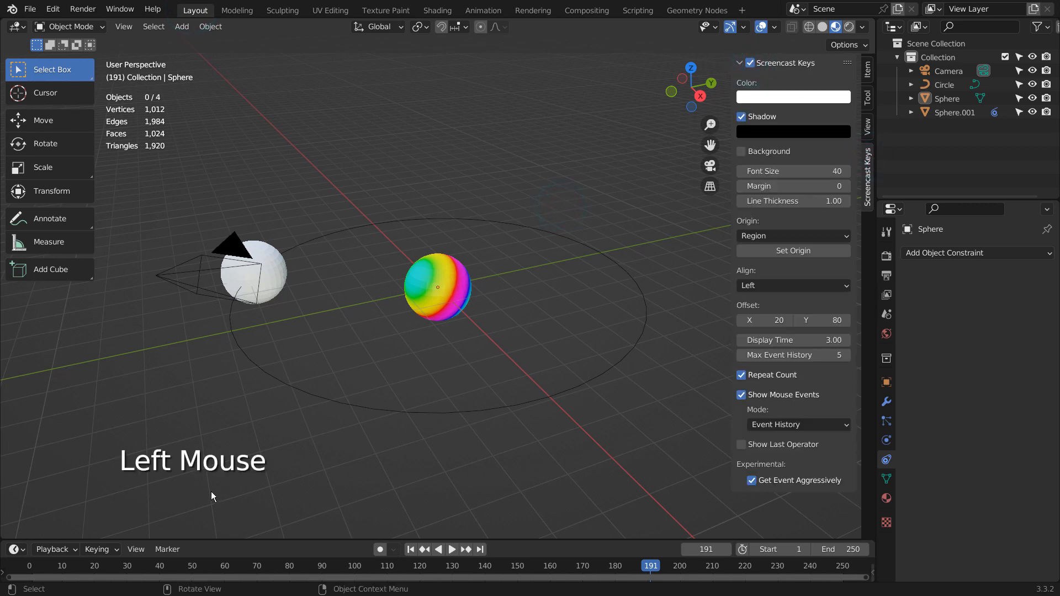
{"action": "key", "text": "n"}
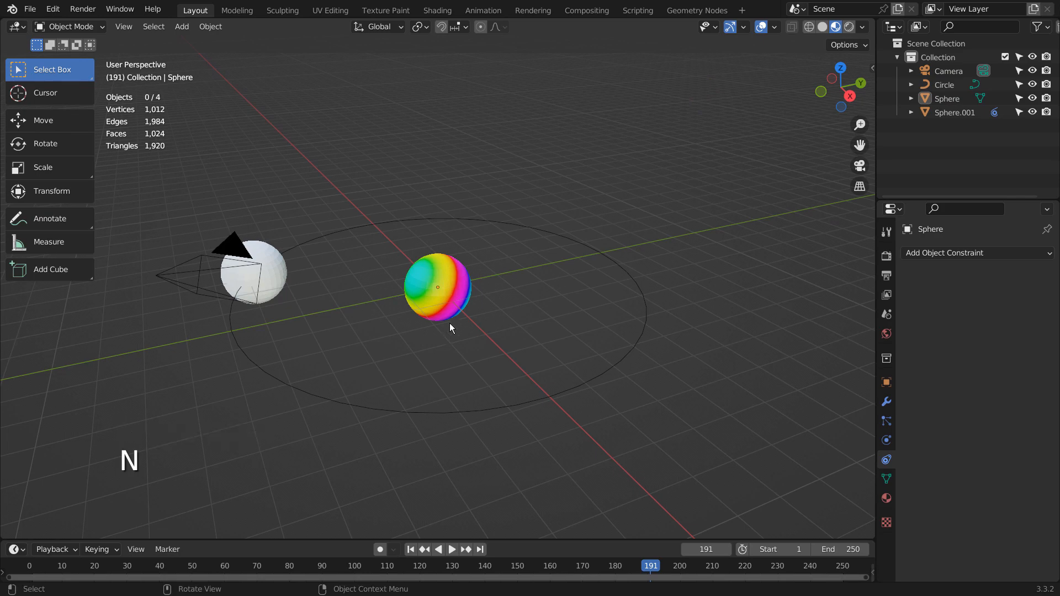
{"action": "left_click", "coordinate": [446, 286]}
{"action": "middle_click_drag", "start_coordinate": [501, 319], "coordinate": [428, 356]}
{"action": "left_click", "coordinate": [445, 201]}
{"action": "middle_click_drag", "start_coordinate": [490, 371], "coordinate": [445, 325]}
{"action": "double_click", "coordinate": [630, 333]}
{"action": "left_click", "coordinate": [601, 330]}
Select the rainbow sphere and show its material nodes in a maximized shader editor
{"action": "left_click", "coordinate": [442, 306]}
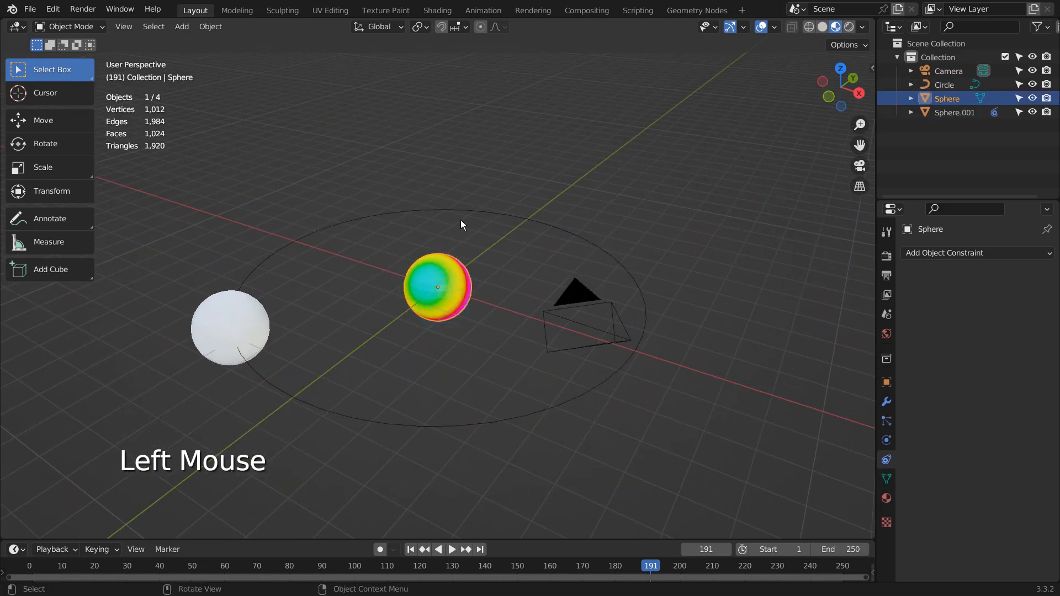
{"action": "left_click", "coordinate": [437, 10]}
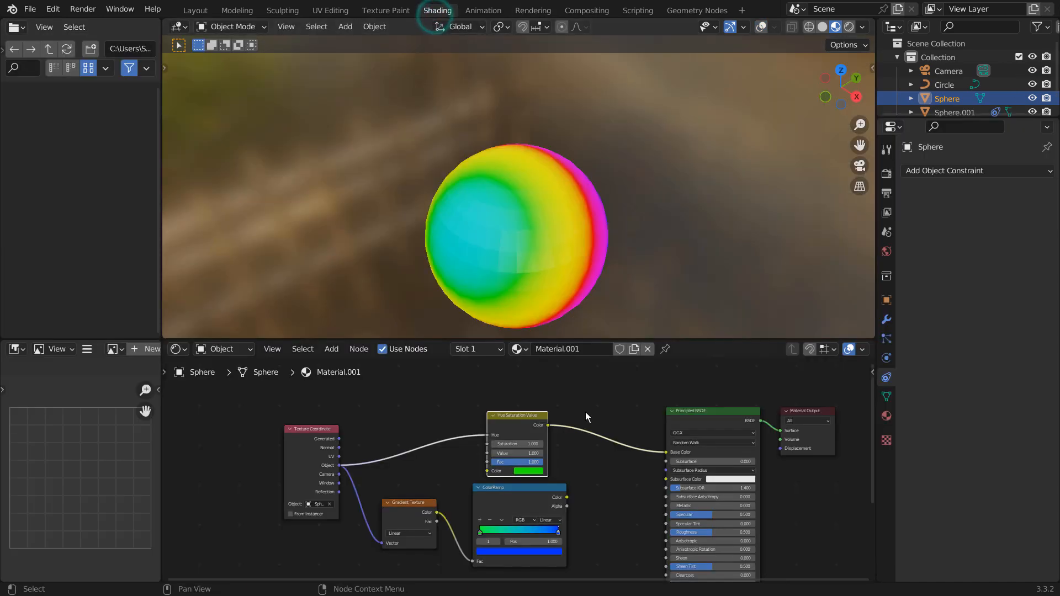
{"action": "key", "text": "ctrl+space"}
{"action": "scroll", "coordinate": [644, 454], "scroll_direction": "down", "scroll_amount": 2}
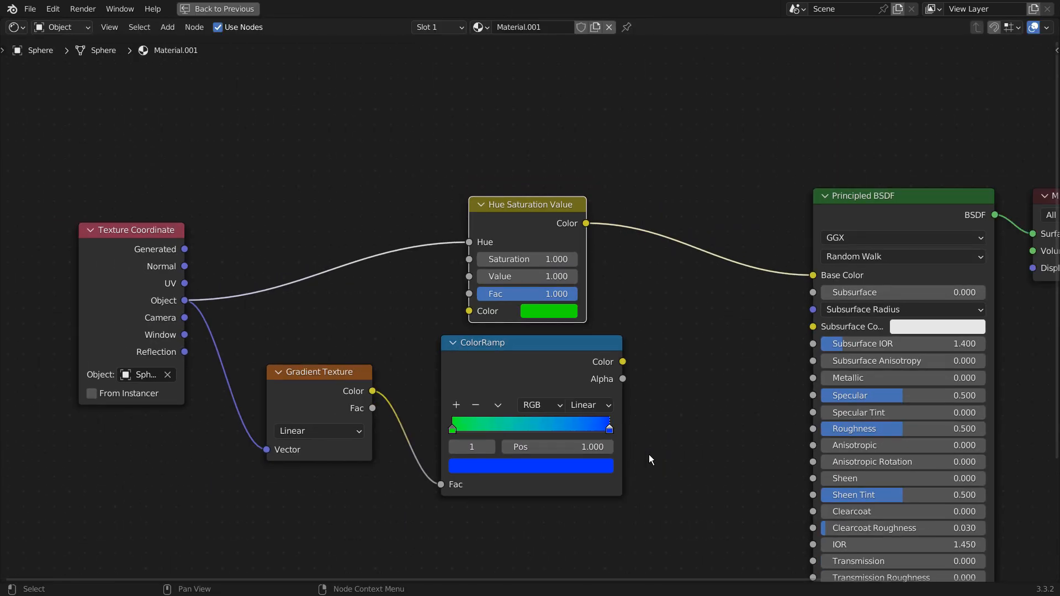
{"action": "middle_click_drag", "start_coordinate": [648, 455], "coordinate": [620, 355]}
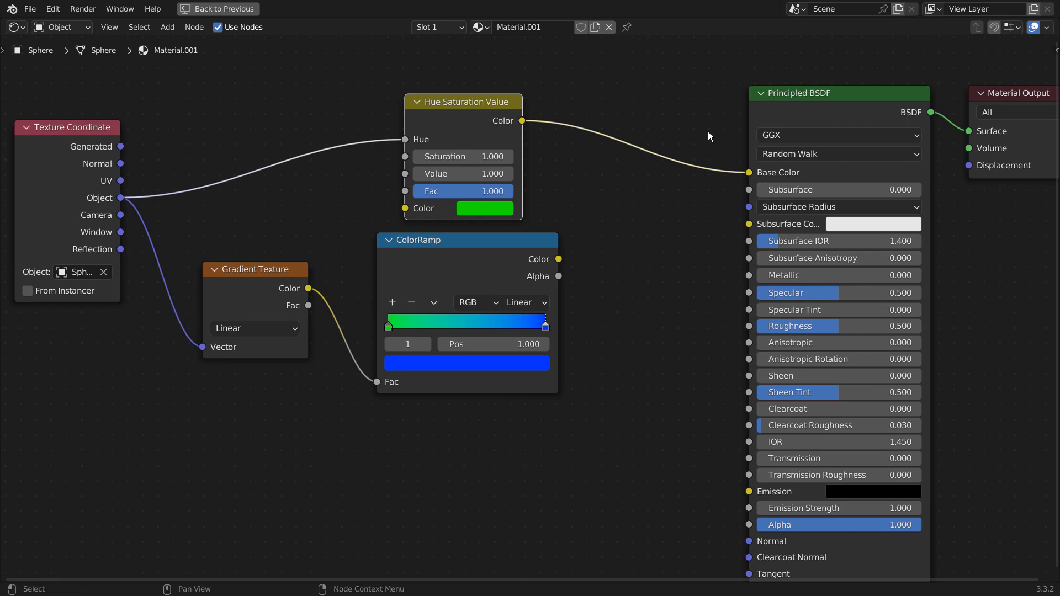
Rearrange the Texture Coordinate, Gradient Texture, ColorRamp and Hue Saturation Value nodes closer to the Principled BSDF node
{"action": "left_click_drag", "start_coordinate": [78, 91], "coordinate": [538, 361]}
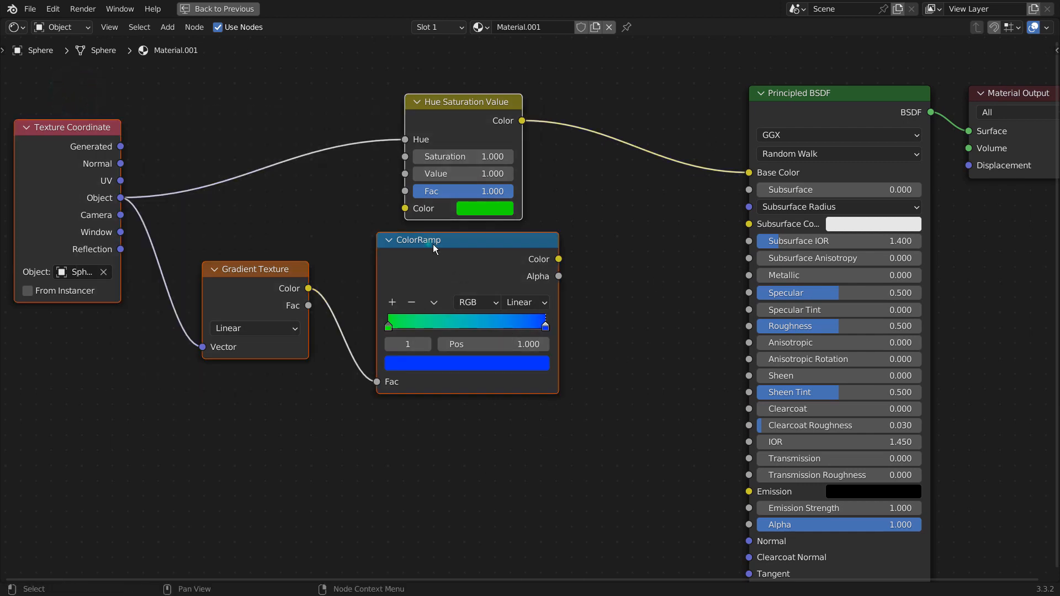
{"action": "left_click_drag", "start_coordinate": [434, 243], "coordinate": [581, 233]}
{"action": "left_click", "coordinate": [478, 206]}
{"action": "left_click_drag", "start_coordinate": [237, 122], "coordinate": [286, 109]}
{"action": "left_click_drag", "start_coordinate": [556, 238], "coordinate": [532, 275]}
Mute the Gradient Texture and ColorRamp nodes
{"action": "left_click", "coordinate": [427, 281]}
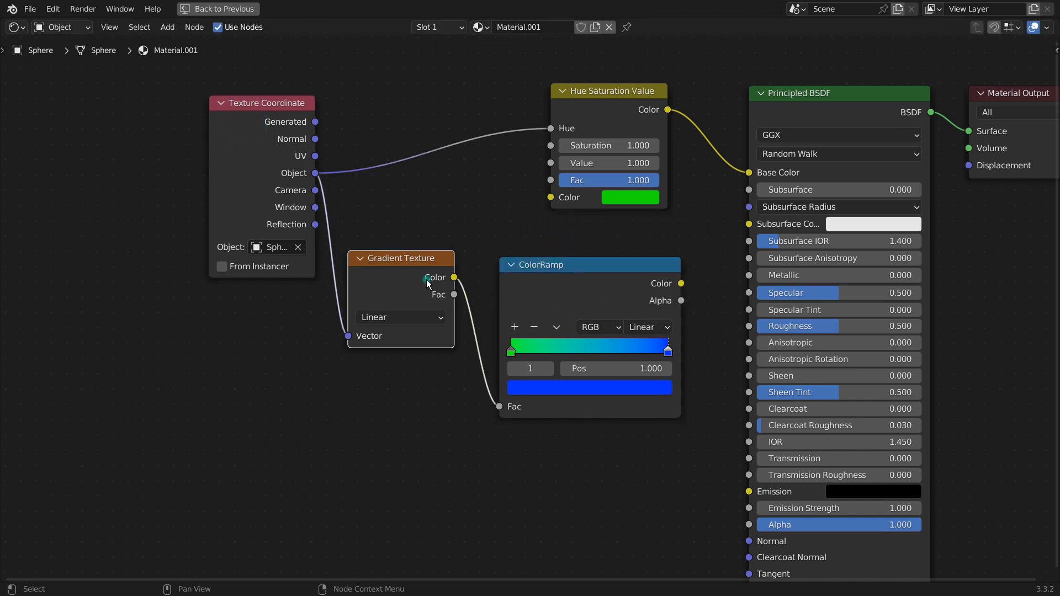
{"action": "left_click", "coordinate": [535, 279]}
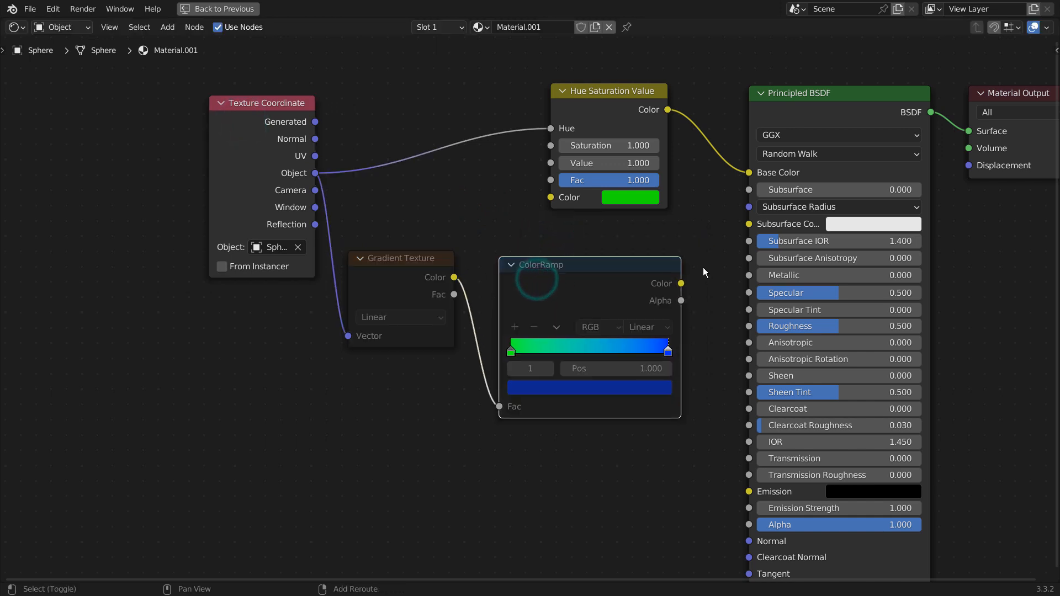
Check which object the Texture Coordinate node references among the available objects
{"action": "middle_click_drag", "start_coordinate": [703, 268], "coordinate": [587, 262]}
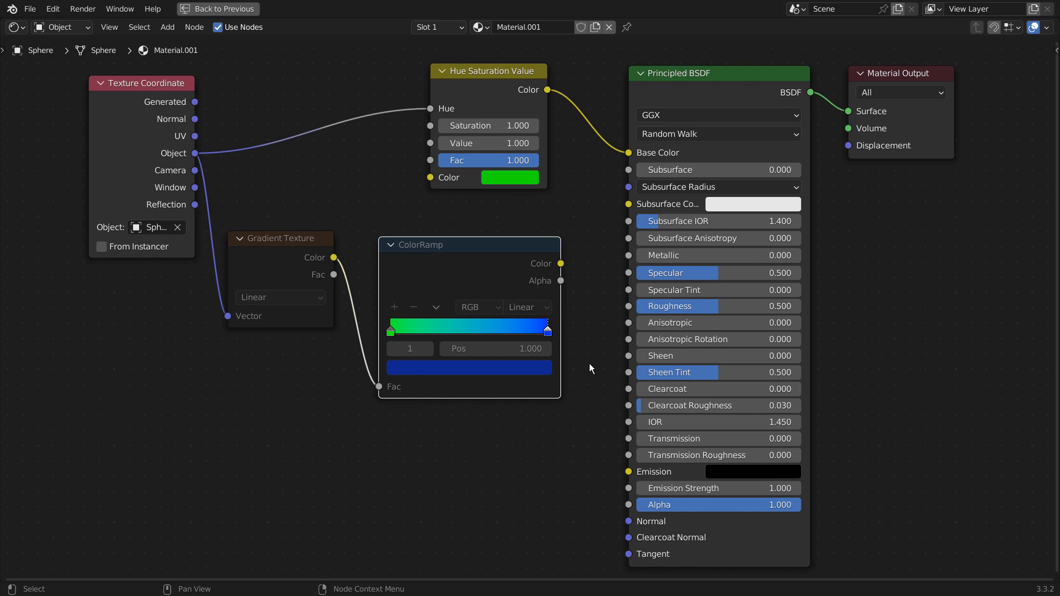
{"action": "left_click", "coordinate": [143, 232]}
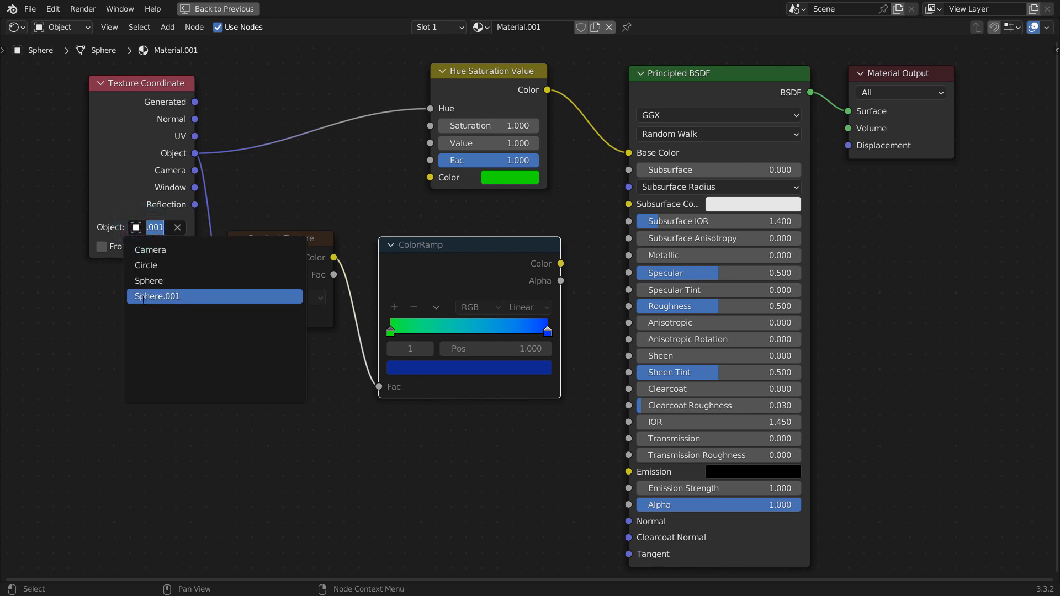
{"action": "left_click", "coordinate": [231, 392]}
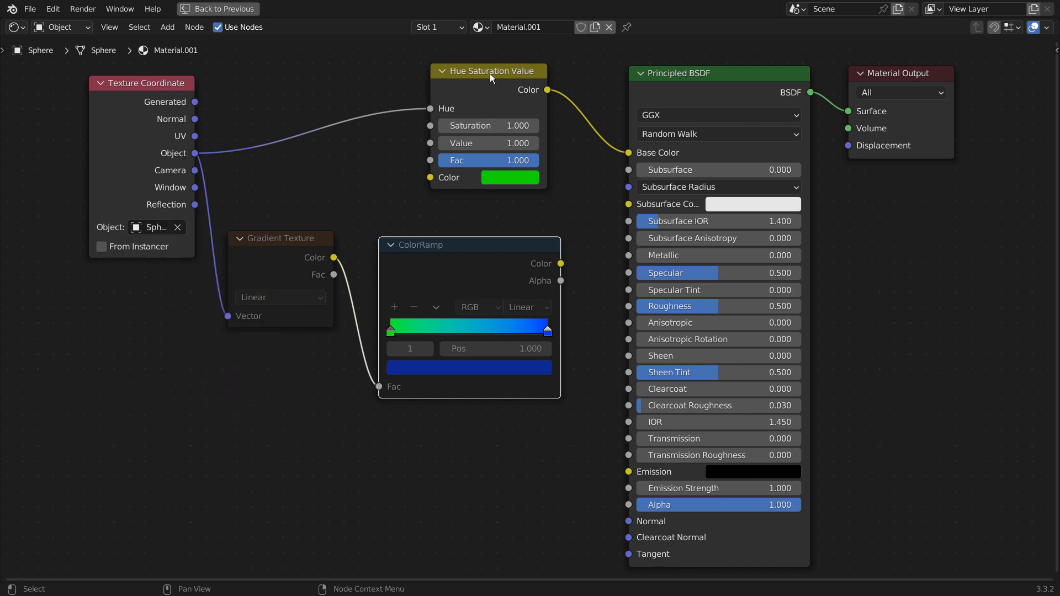
Move the Hue Saturation Value node closer to the Texture Coordinate node, fit all nodes, and restore the shader editor to normal size
{"action": "left_click_drag", "start_coordinate": [493, 76], "coordinate": [445, 83]}
{"action": "key", "text": "Home"}
{"action": "key", "text": "ctrl+space"}
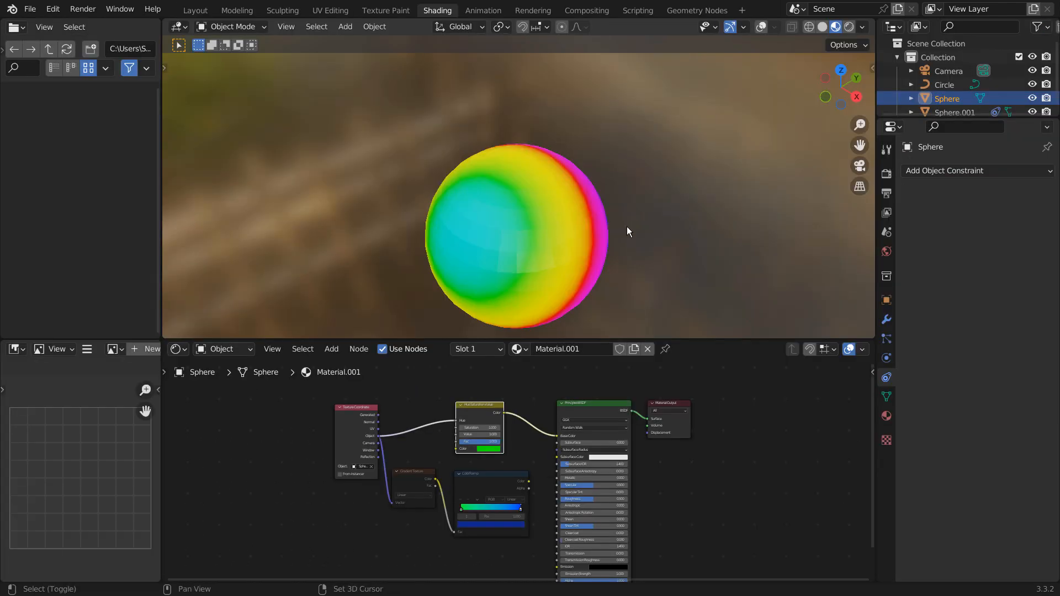
Deselect the sphere and play the animation to watch its colors shift alongside the Hue Saturation Value node
{"action": "left_click", "coordinate": [655, 237]}
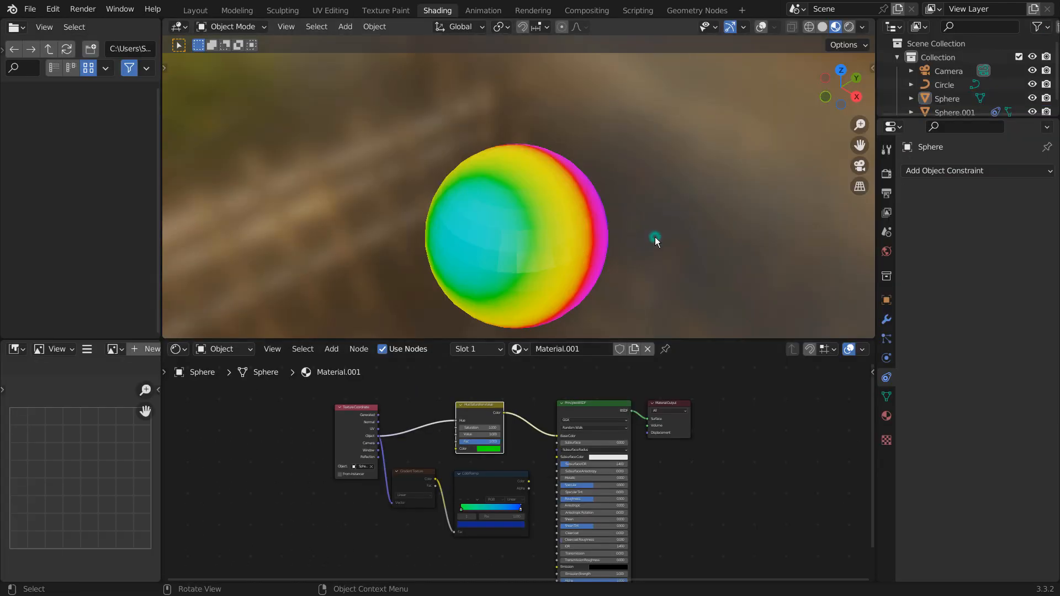
{"action": "key", "text": "space"}
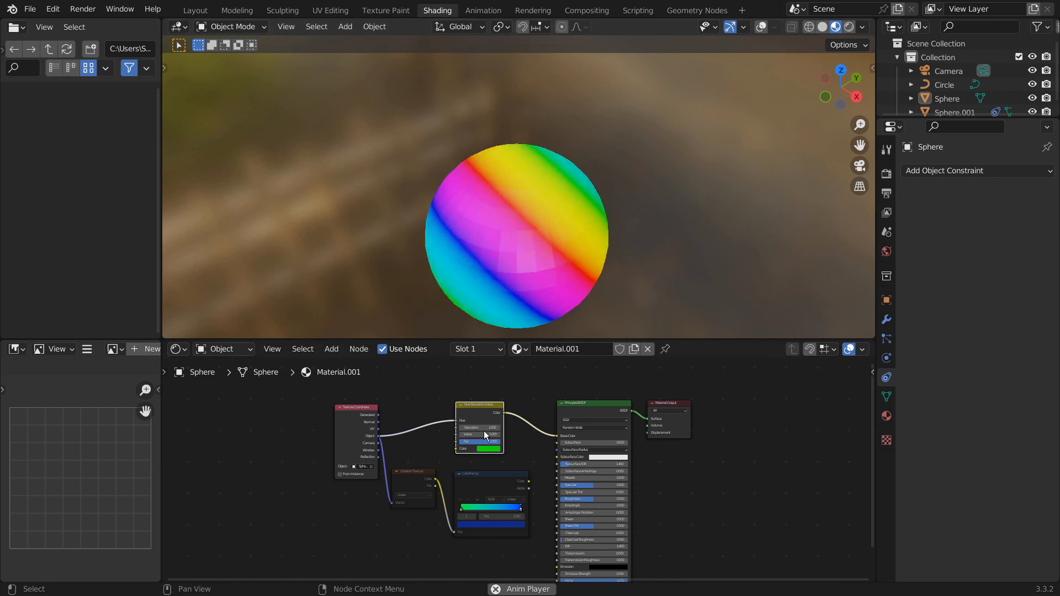
{"action": "scroll", "coordinate": [484, 430], "scroll_direction": "up", "scroll_amount": 4}
{"action": "middle_click_drag", "start_coordinate": [546, 451], "coordinate": [547, 456]}
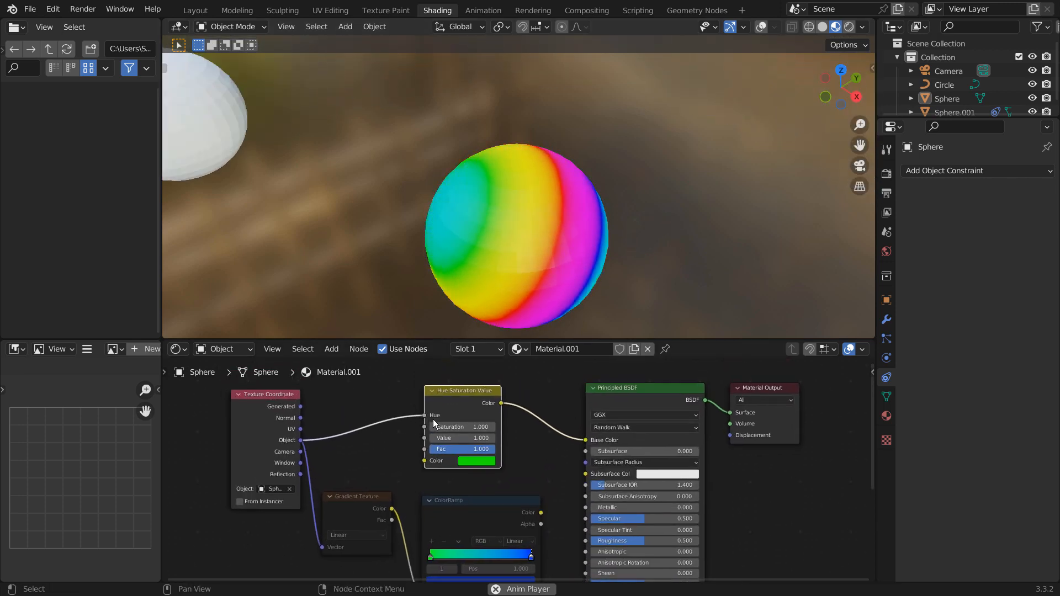
{"action": "scroll", "coordinate": [645, 221], "scroll_direction": "down", "scroll_amount": 4}
{"action": "scroll", "coordinate": [646, 221], "scroll_direction": "down", "scroll_amount": 3}
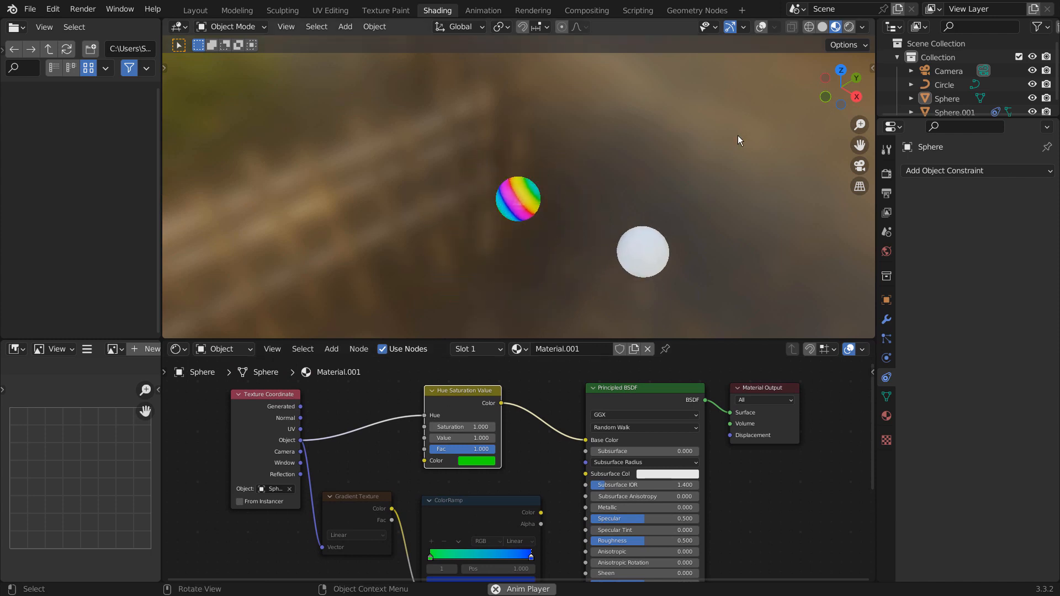
Show the viewport overlays, inspect the orbiting sphere's material and constraint, and reselect the rainbow sphere
{"action": "left_click", "coordinate": [761, 27]}
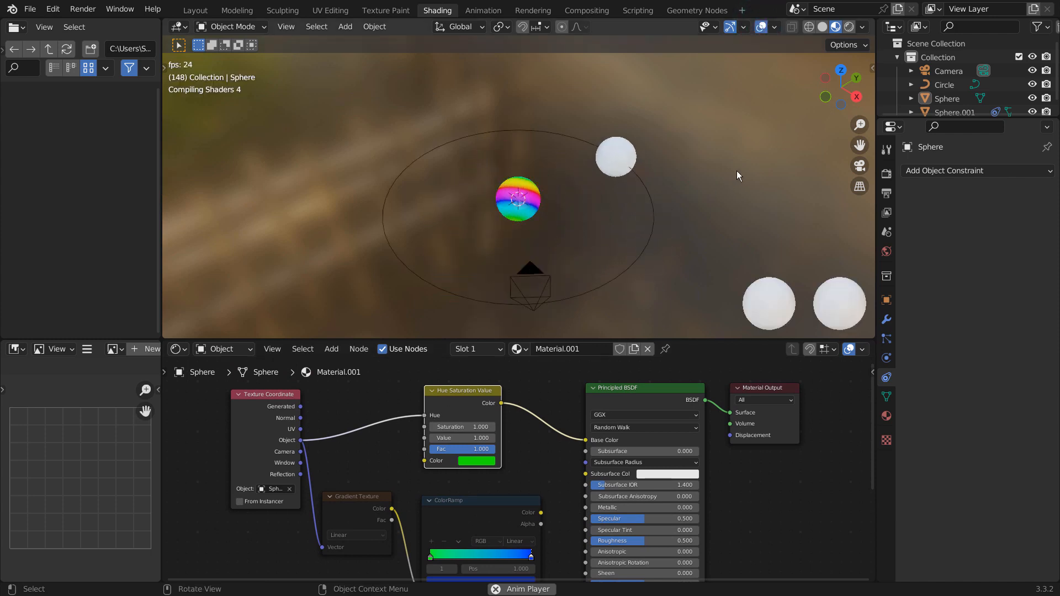
{"action": "left_click", "coordinate": [633, 151]}
{"action": "left_click", "coordinate": [469, 137]}
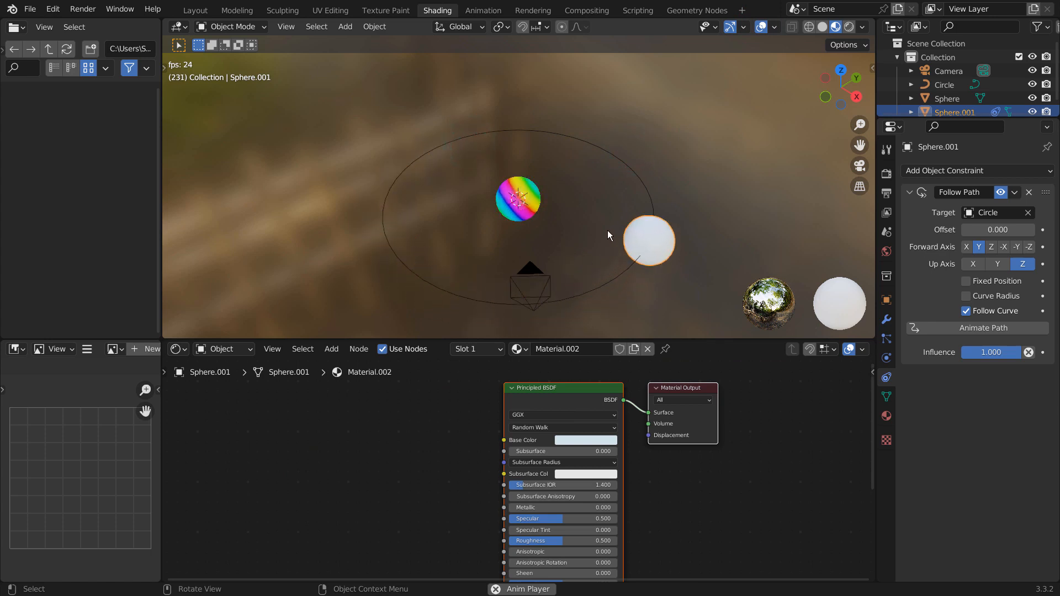
{"action": "left_click", "coordinate": [515, 202]}
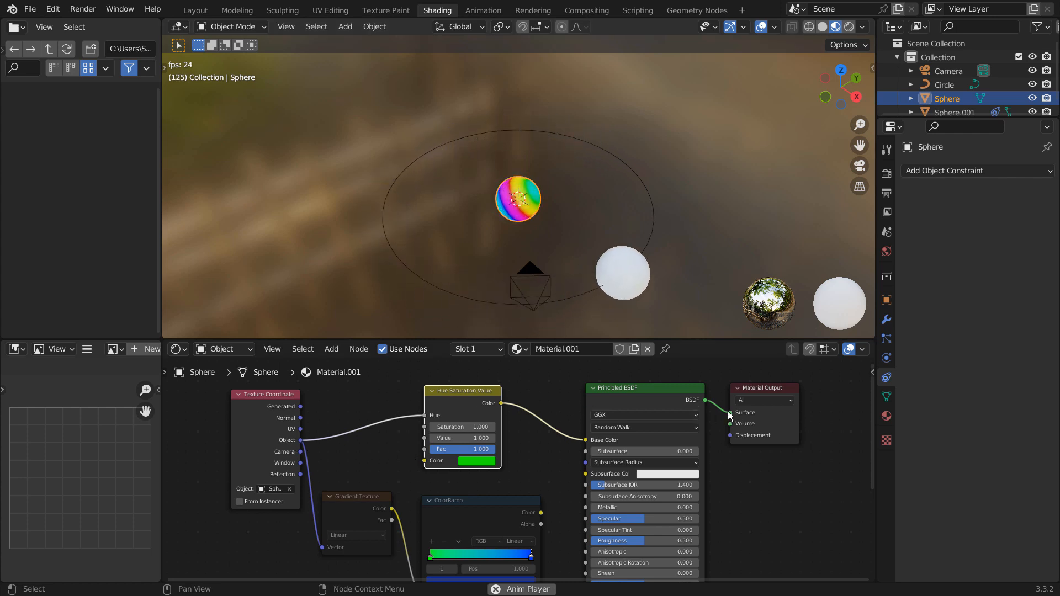
Try the Texture Coordinate node's Generated, Normal and UV outputs as the Hue input, and reconnect the Object output
{"action": "left_click_drag", "start_coordinate": [300, 406], "coordinate": [423, 415]}
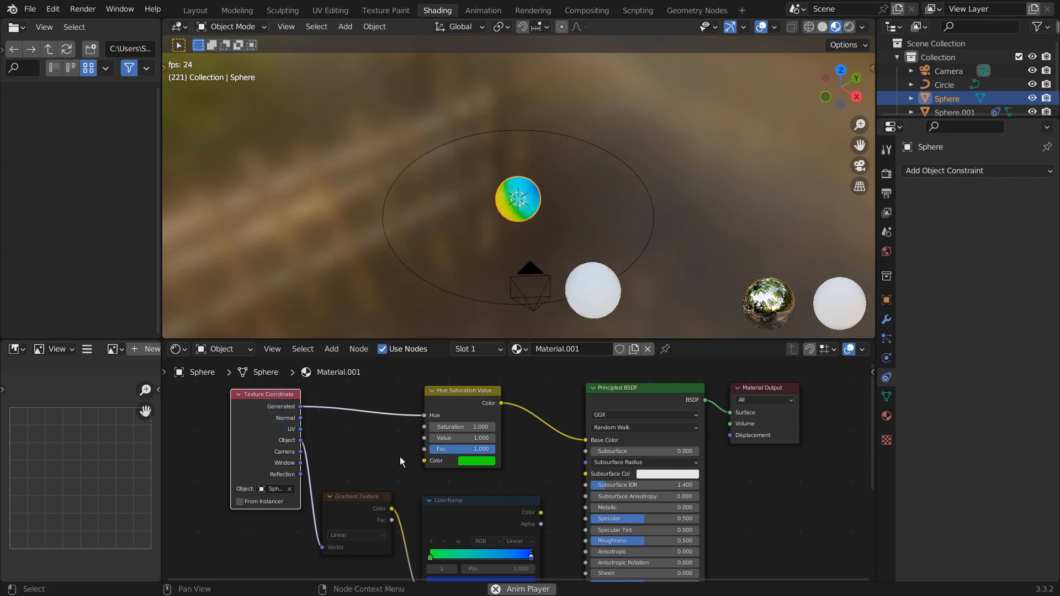
{"action": "scroll", "coordinate": [493, 235], "scroll_direction": "up", "scroll_amount": 2}
{"action": "scroll", "coordinate": [493, 234], "scroll_direction": "up", "scroll_amount": 3}
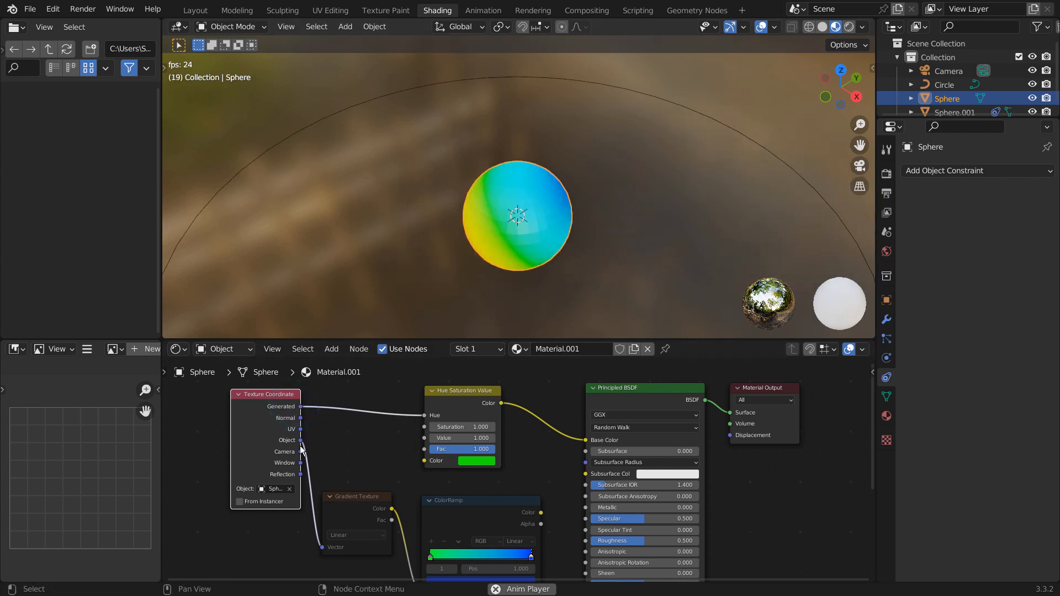
{"action": "left_click_drag", "start_coordinate": [300, 440], "coordinate": [424, 415]}
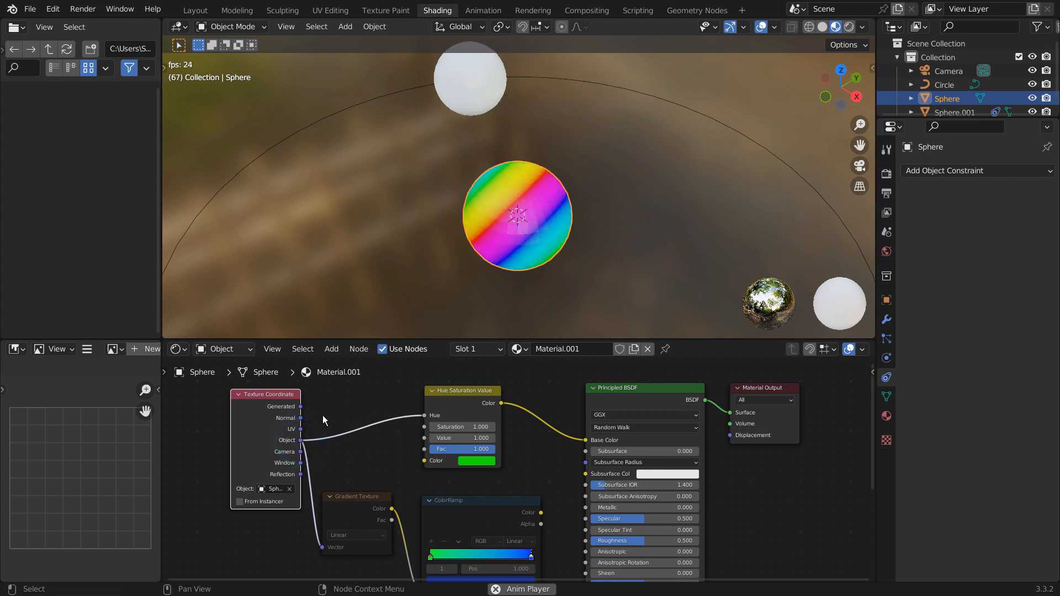
{"action": "left_click_drag", "start_coordinate": [301, 418], "coordinate": [424, 415]}
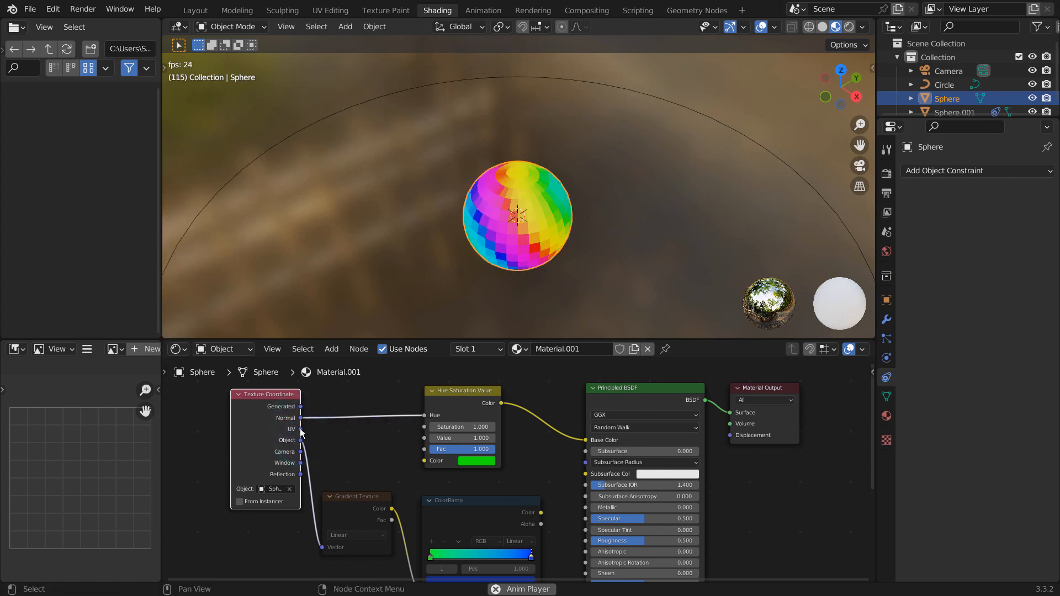
{"action": "left_click_drag", "start_coordinate": [301, 430], "coordinate": [425, 415]}
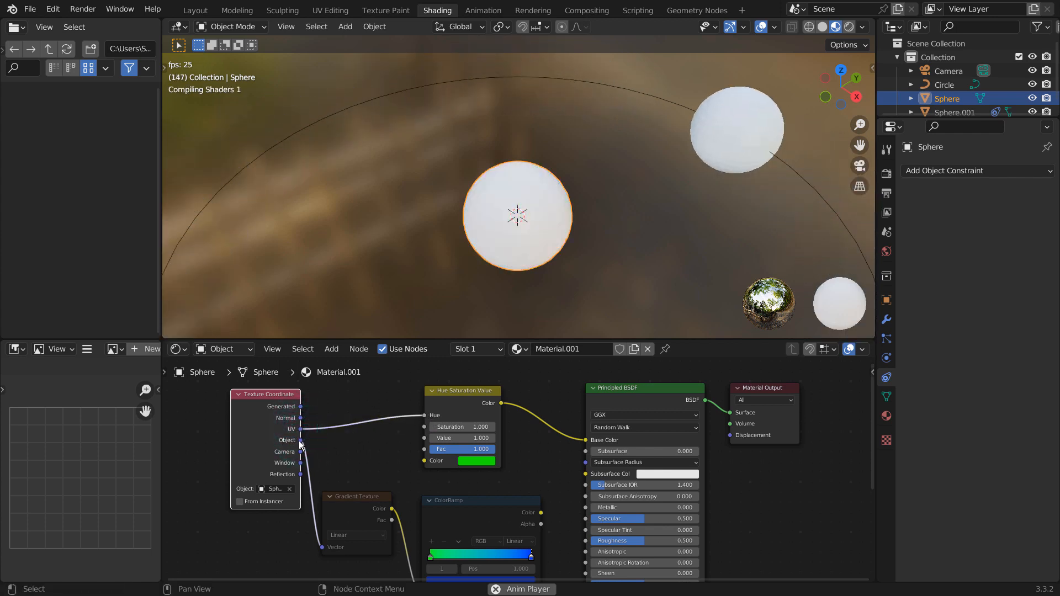
{"action": "left_click_drag", "start_coordinate": [327, 439], "coordinate": [484, 428]}
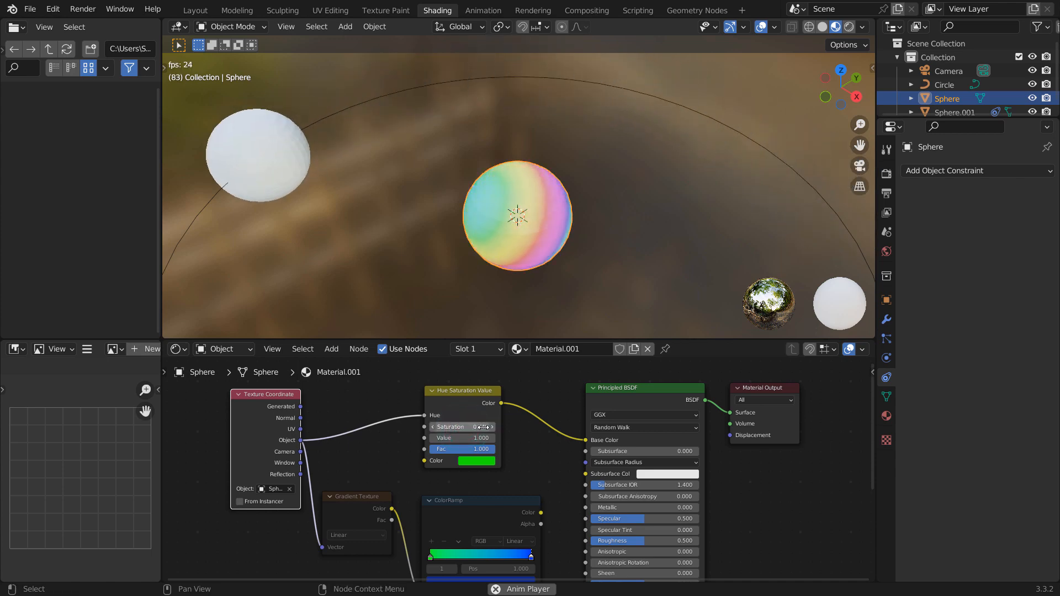
Try different Saturation values on the Hue Saturation Value node and set it back to 1
{"action": "scroll", "coordinate": [484, 428], "scroll_direction": "up", "scroll_amount": 3}
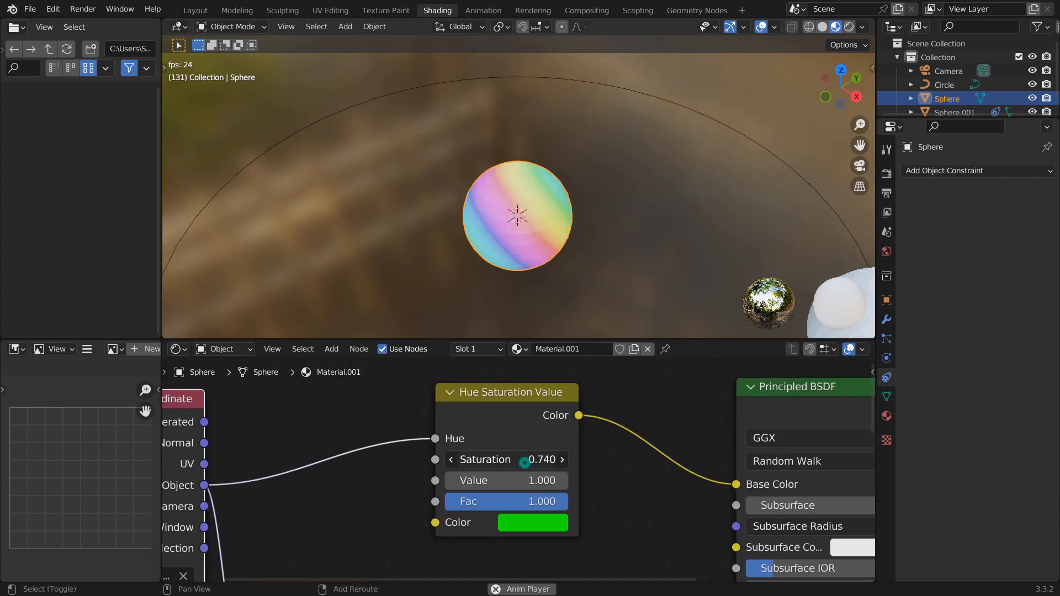
{"action": "left_click_drag", "start_coordinate": [524, 463], "coordinate": [558, 484]}
{"action": "left_click", "coordinate": [532, 461]}
{"action": "type", "text": "1"}
{"action": "key", "text": "Return"}
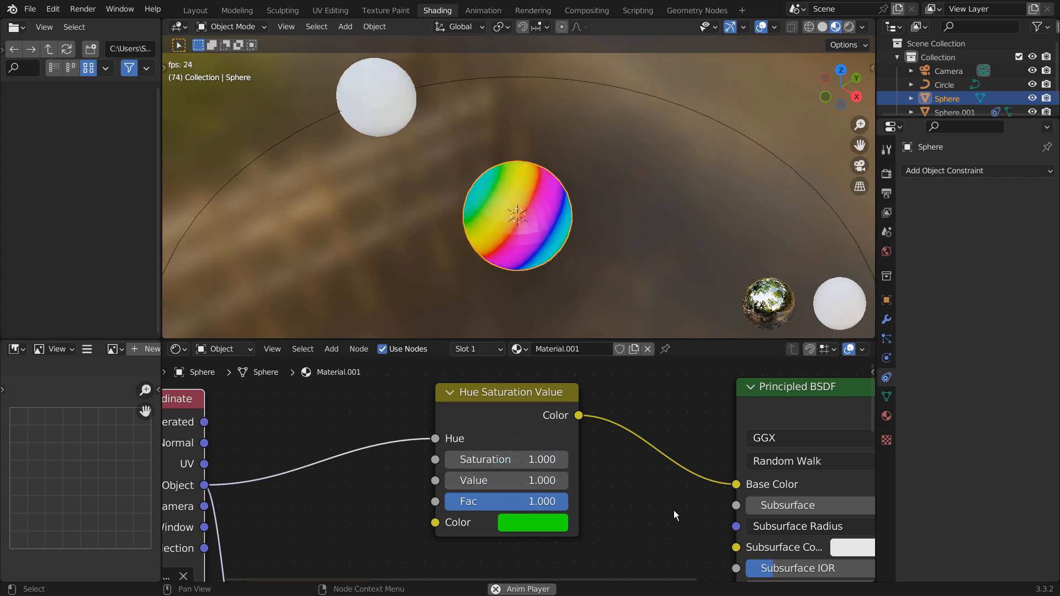
Add a level 2 subdivision to the central sphere and set its material's Metallic to 0.919 and Roughness to 0.157
{"action": "middle_click_drag", "start_coordinate": [674, 510], "coordinate": [442, 433]}
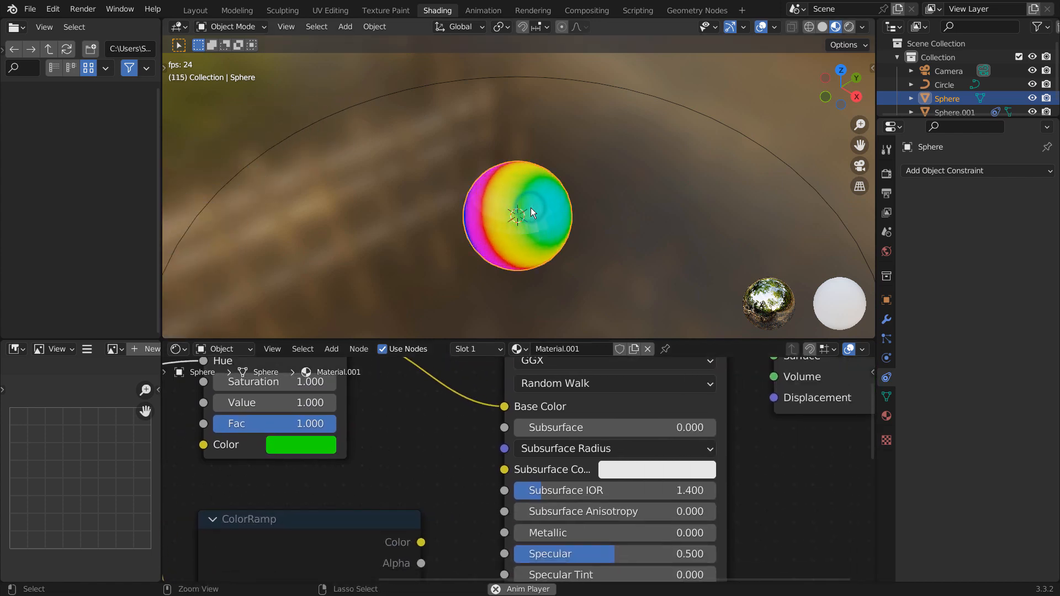
{"action": "key", "text": "ctrl+2"}
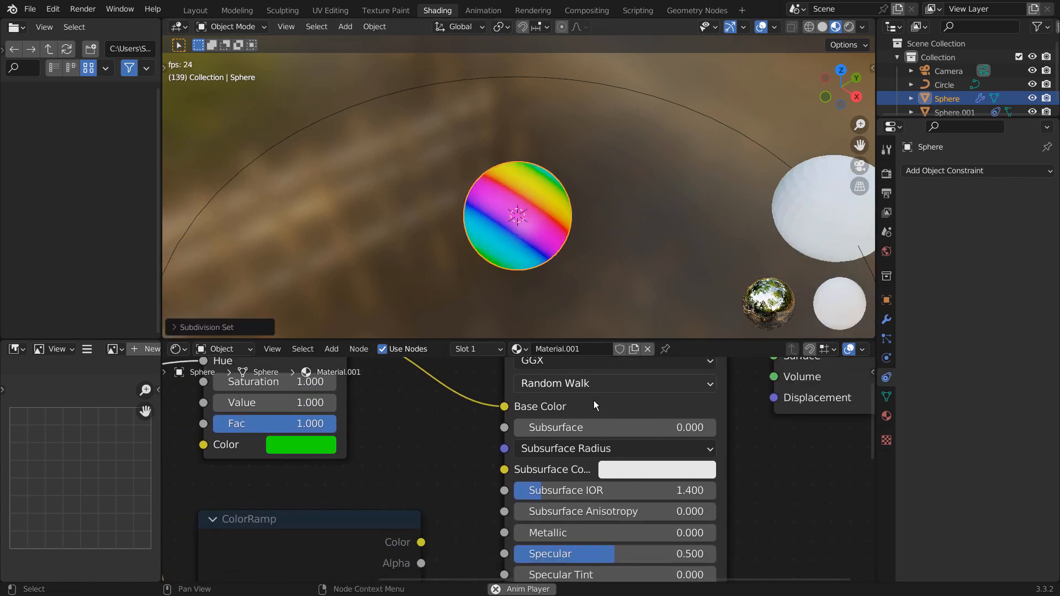
{"action": "middle_click_drag", "start_coordinate": [580, 533], "coordinate": [640, 452]}
{"action": "left_click_drag", "start_coordinate": [592, 452], "coordinate": [759, 453]}
{"action": "left_click_drag", "start_coordinate": [658, 514], "coordinate": [588, 514]}
Shade the central sphere smooth and view the shiny result together with its material nodes
{"action": "right_click", "coordinate": [576, 237]}
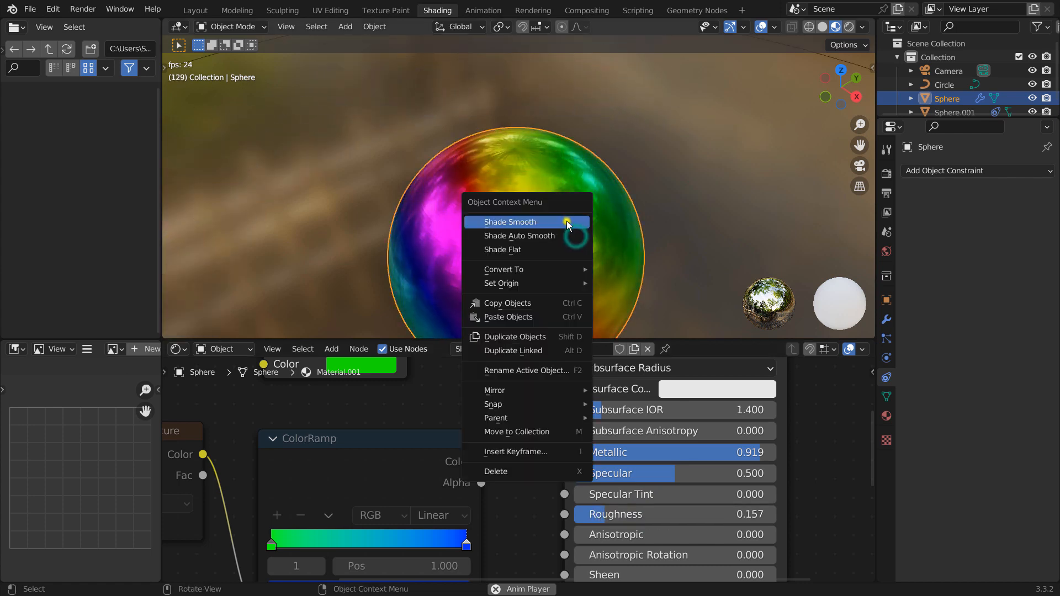
{"action": "left_click", "coordinate": [567, 221]}
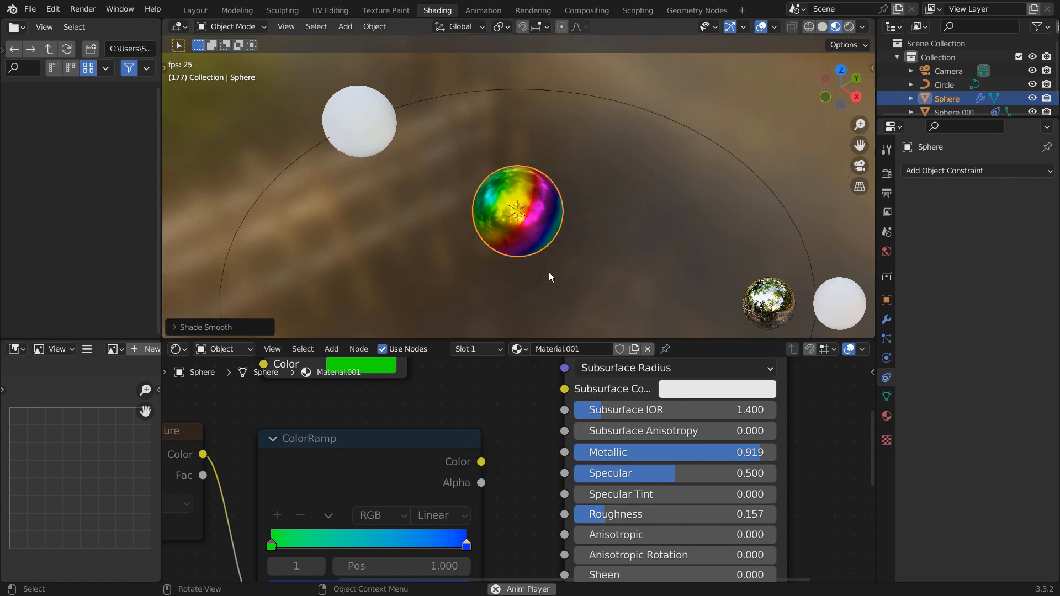
{"action": "middle_click_drag", "start_coordinate": [549, 273], "coordinate": [574, 267]}
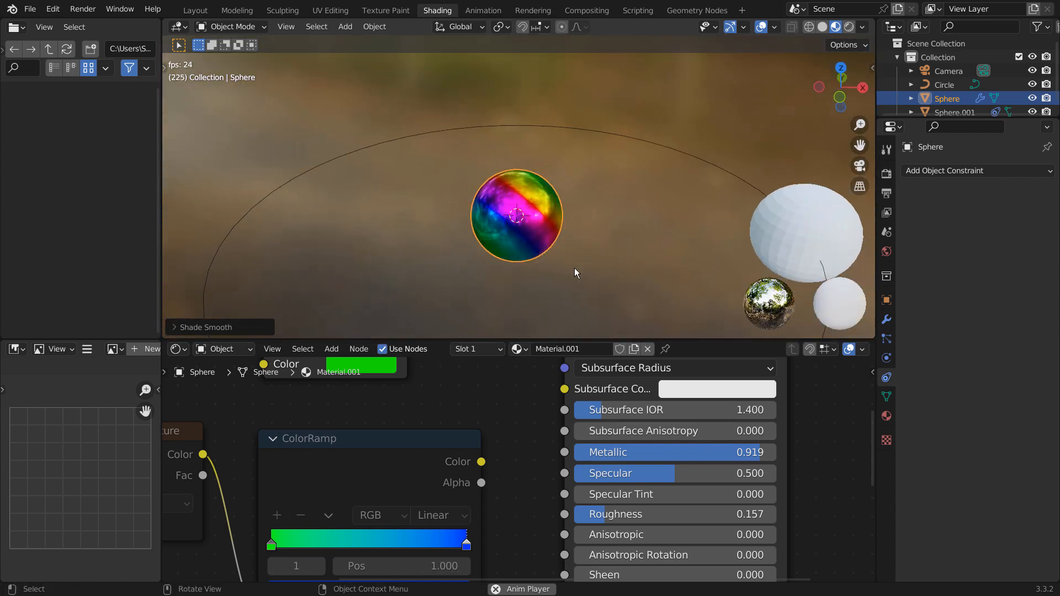
{"action": "scroll", "coordinate": [488, 423], "scroll_direction": "down", "scroll_amount": 5}
{"action": "middle_click_drag", "start_coordinate": [523, 436], "coordinate": [661, 492]}
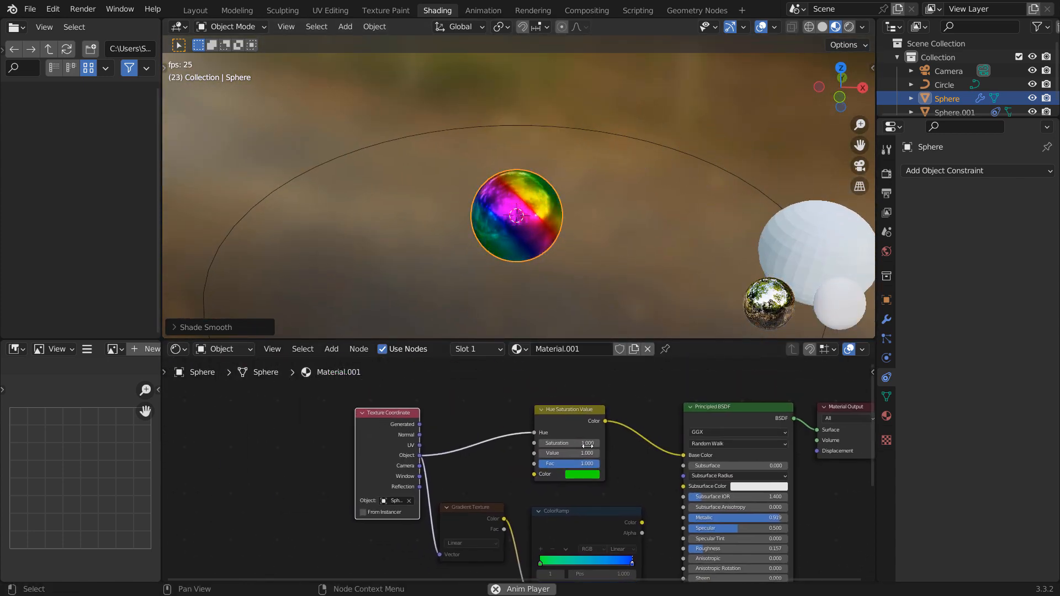
Mute the Hue Saturation Value node and briefly play the animation to check the central sphere without it
{"action": "key", "text": "space"}
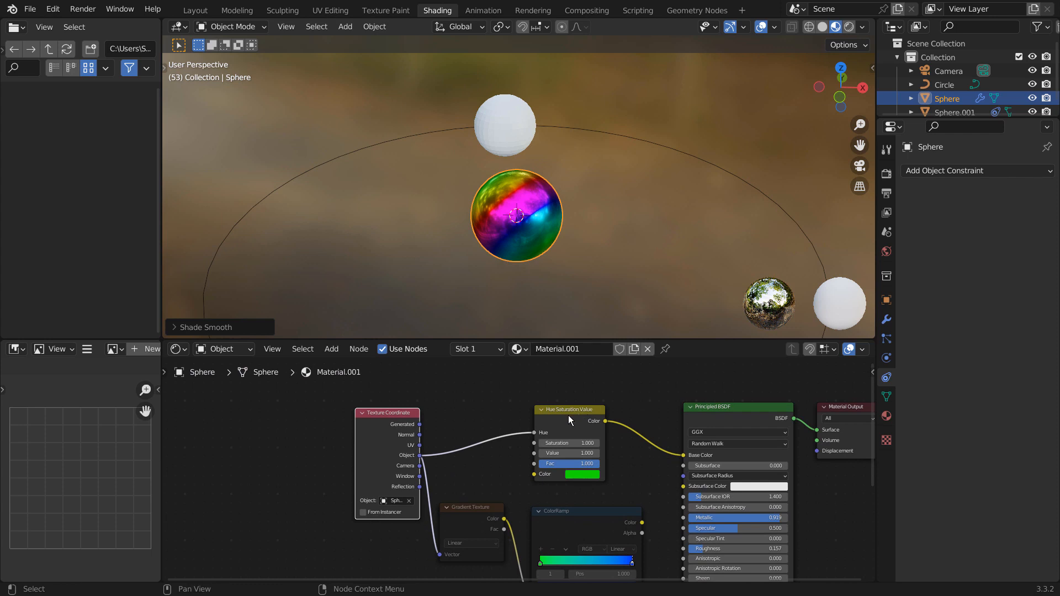
{"action": "left_click", "coordinate": [568, 417]}
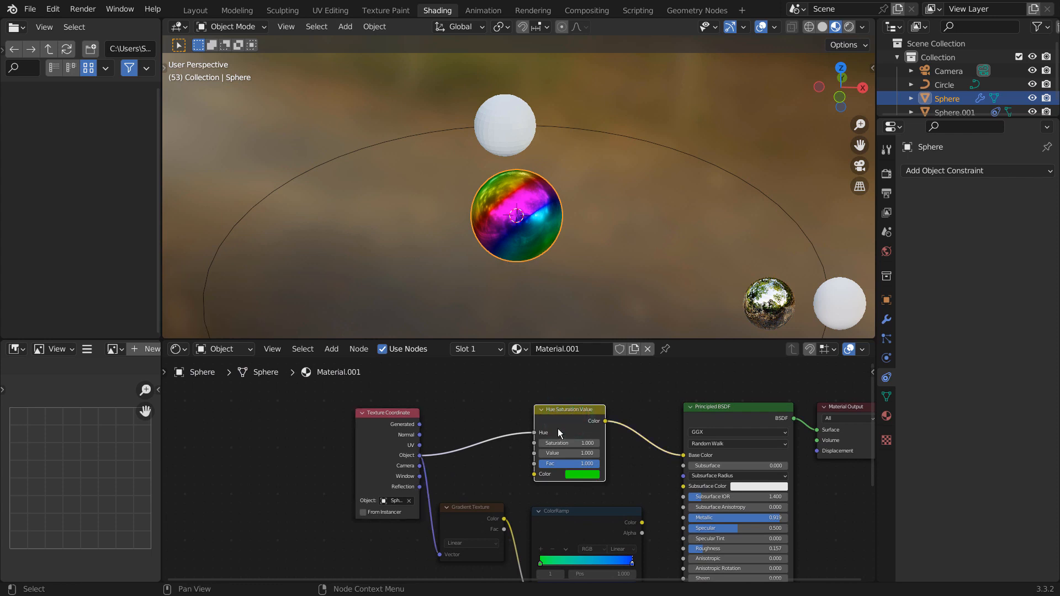
{"action": "key", "text": "m"}
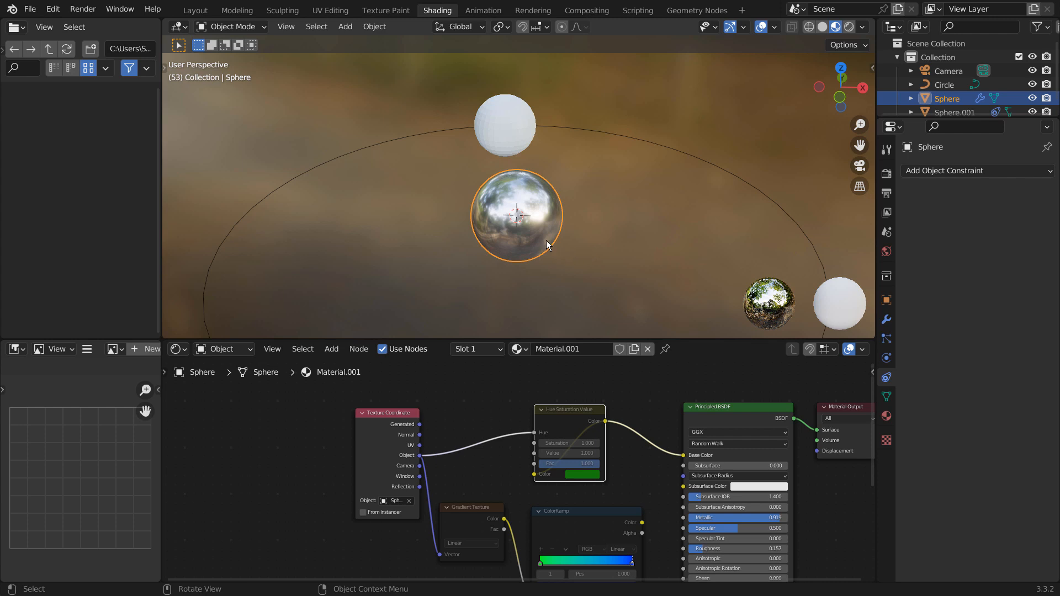
{"action": "key", "text": "space"}
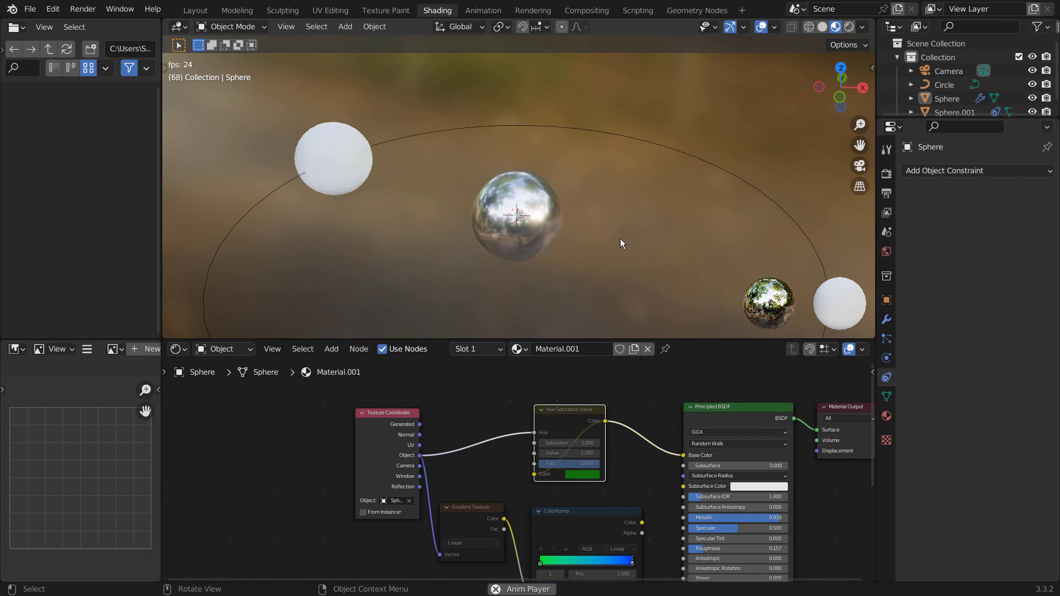
{"action": "scroll", "coordinate": [535, 256], "scroll_direction": "up", "scroll_amount": 3}
{"action": "scroll", "coordinate": [535, 256], "scroll_direction": "down", "scroll_amount": 3}
{"action": "key", "text": "space"}
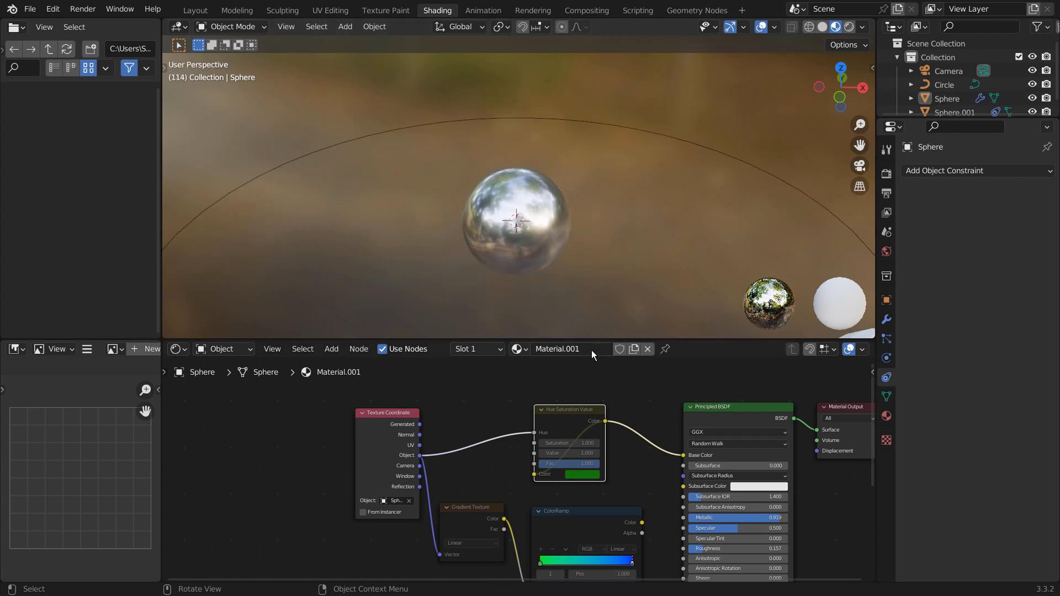
Connect the ColorRamp's Color output to Base Color and unmute the ColorRamp and Gradient Texture nodes
{"action": "middle_click_drag", "start_coordinate": [651, 467], "coordinate": [598, 398], "text": "shift"}
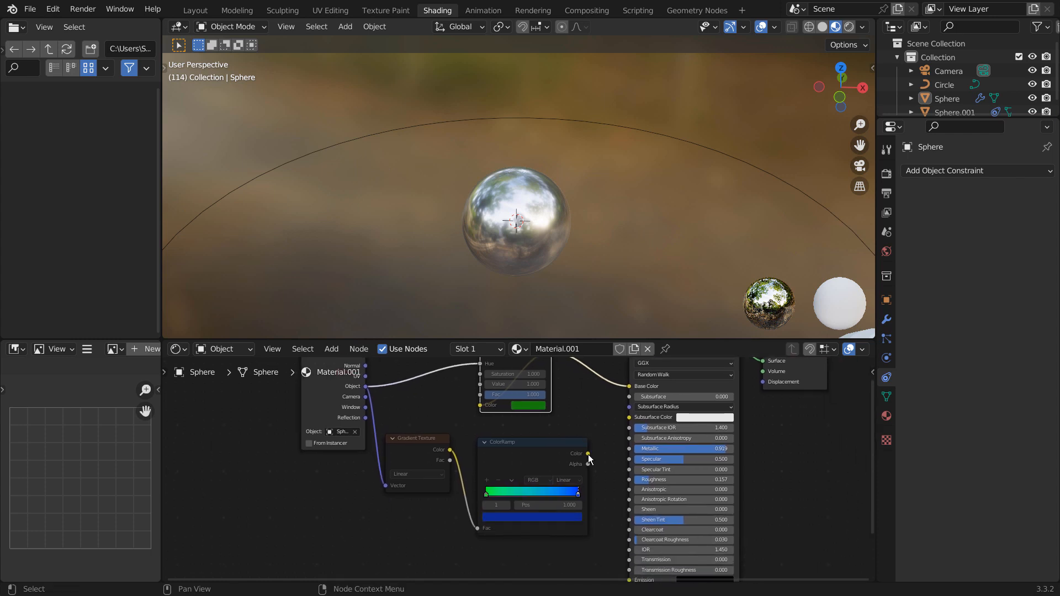
{"action": "left_click_drag", "start_coordinate": [588, 454], "coordinate": [629, 392]}
{"action": "left_click", "coordinate": [519, 455]}
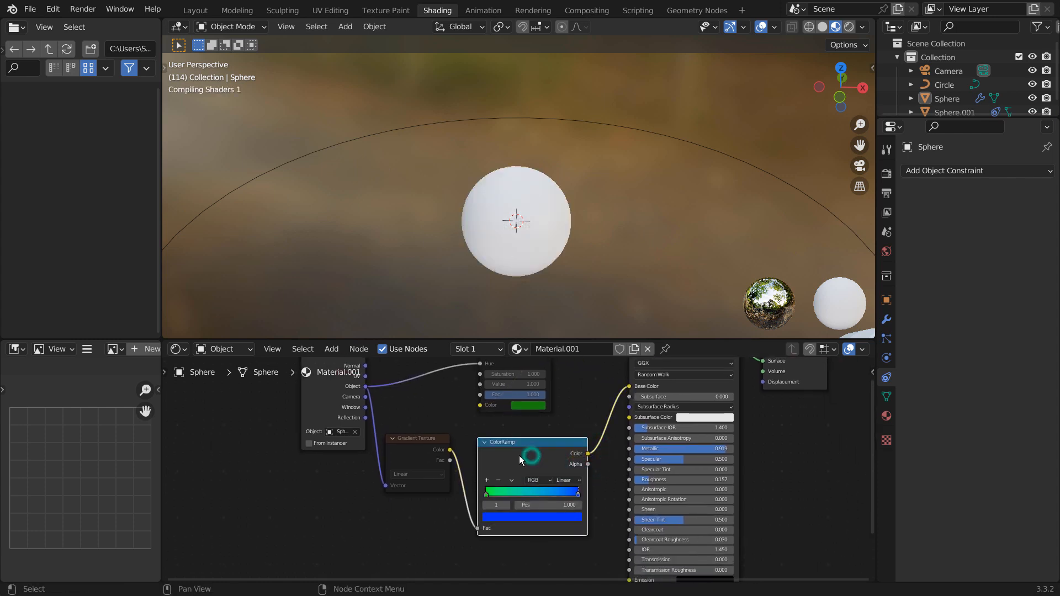
{"action": "left_click", "coordinate": [403, 445]}
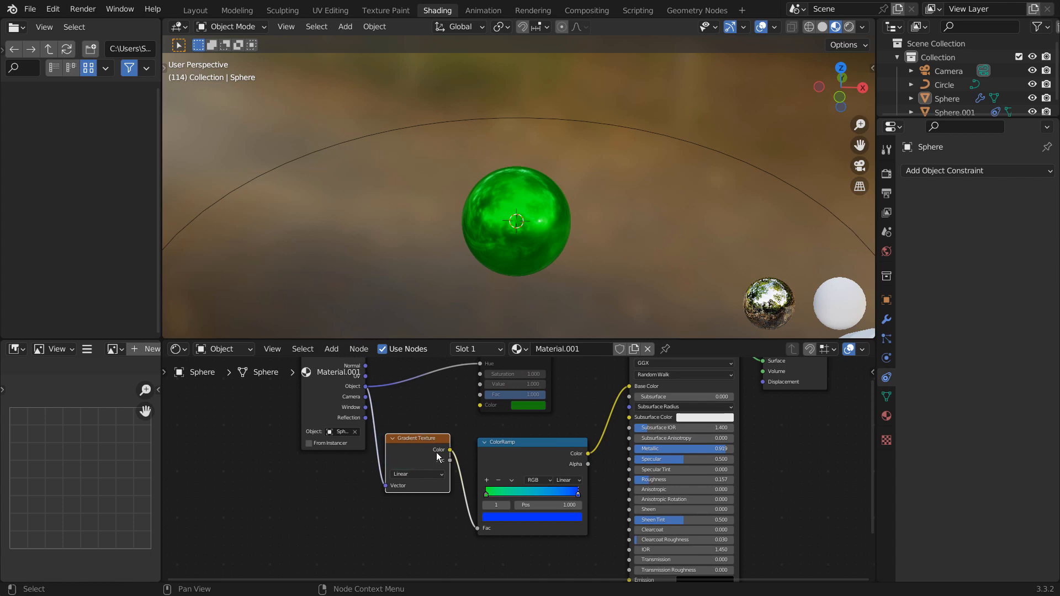
Examine the Gradient Texture and ColorRamp chain from the Texture Coordinate node, and play the animation with the central sphere selected
{"action": "scroll", "coordinate": [552, 495], "scroll_direction": "up", "scroll_amount": 4}
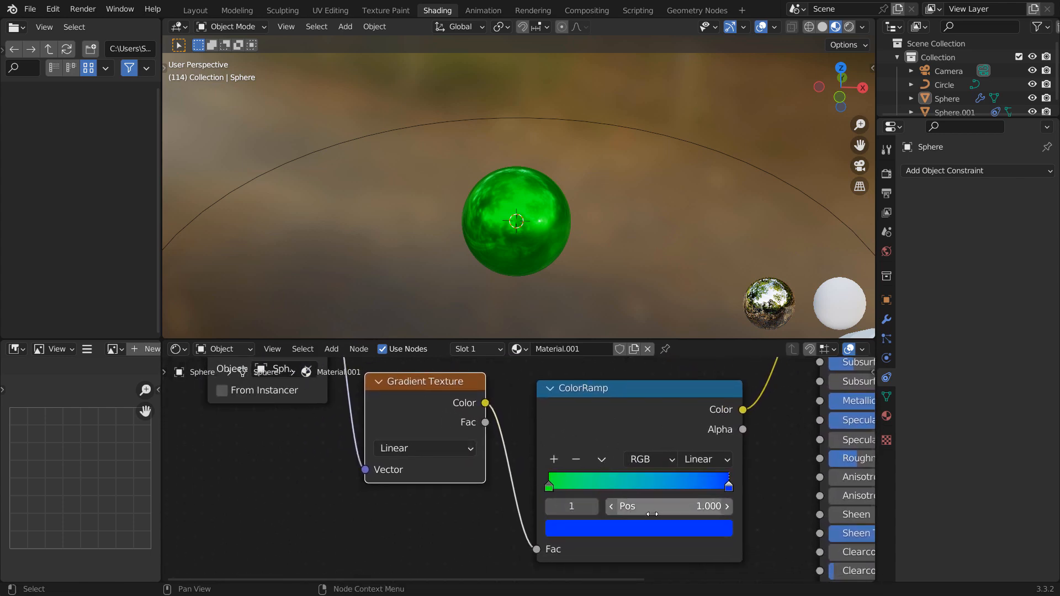
{"action": "middle_click_drag", "start_coordinate": [705, 409], "coordinate": [557, 426]}
{"action": "middle_click_drag", "start_coordinate": [362, 442], "coordinate": [791, 454]}
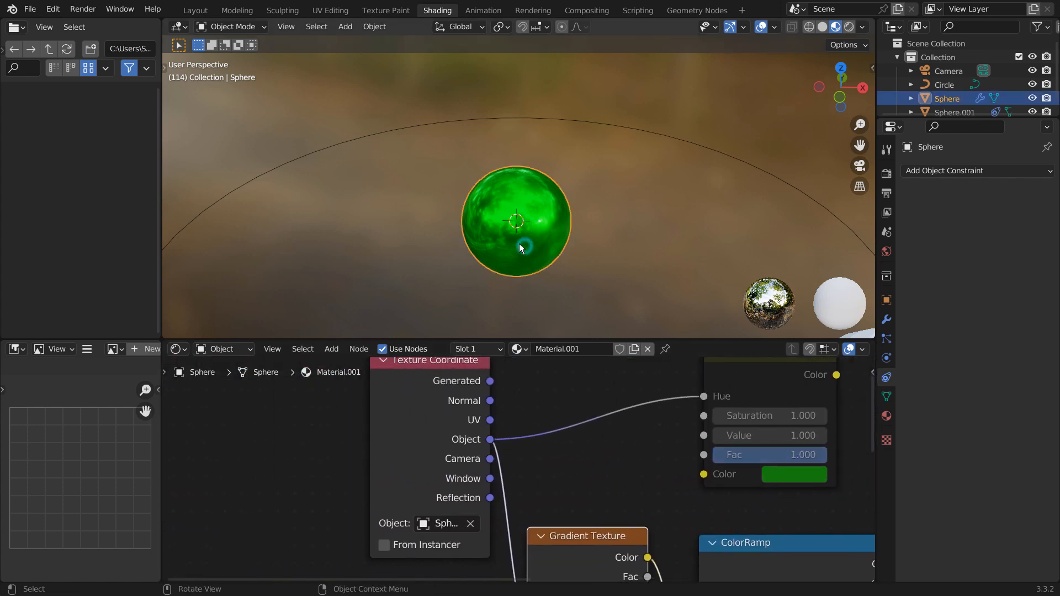
{"action": "key", "text": "space"}
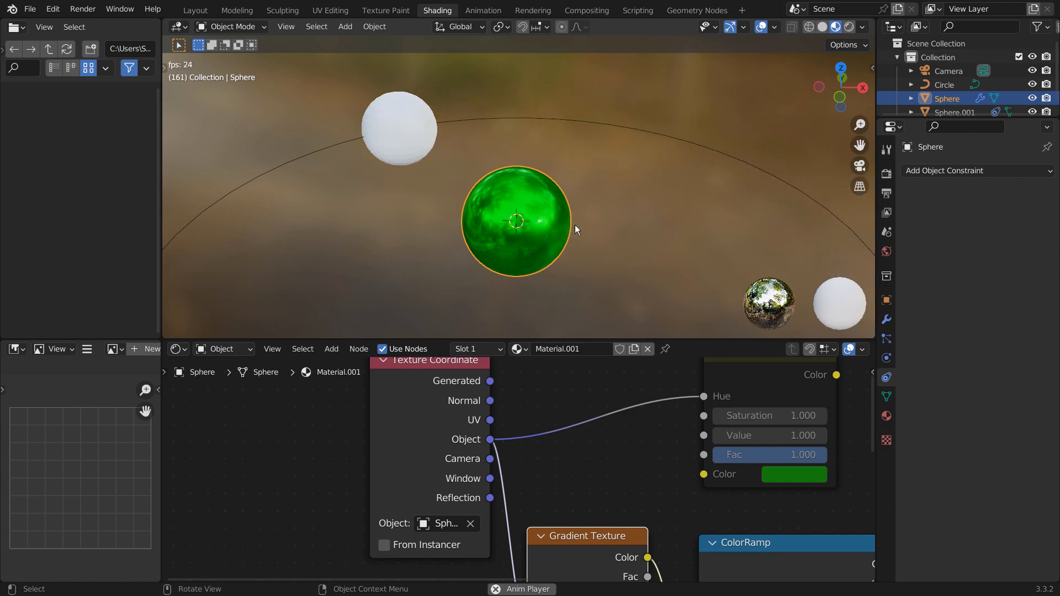
Reconnect the Hue Saturation Value node's Color output to the Base Color of the Principled BSDF
{"action": "scroll", "coordinate": [661, 463], "scroll_direction": "down", "scroll_amount": 4}
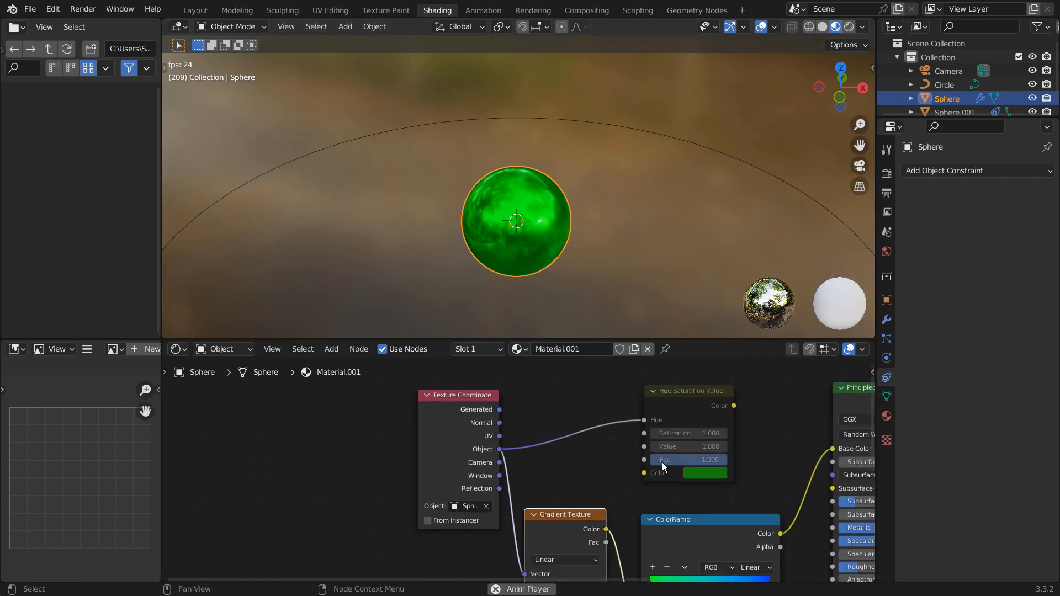
{"action": "middle_click_drag", "start_coordinate": [679, 478], "coordinate": [537, 465]}
{"action": "left_click_drag", "start_coordinate": [524, 413], "coordinate": [591, 442]}
Delete the ColorRamp and Gradient Texture nodes and unmute the Hue Saturation Value node
{"action": "left_click", "coordinate": [509, 495]}
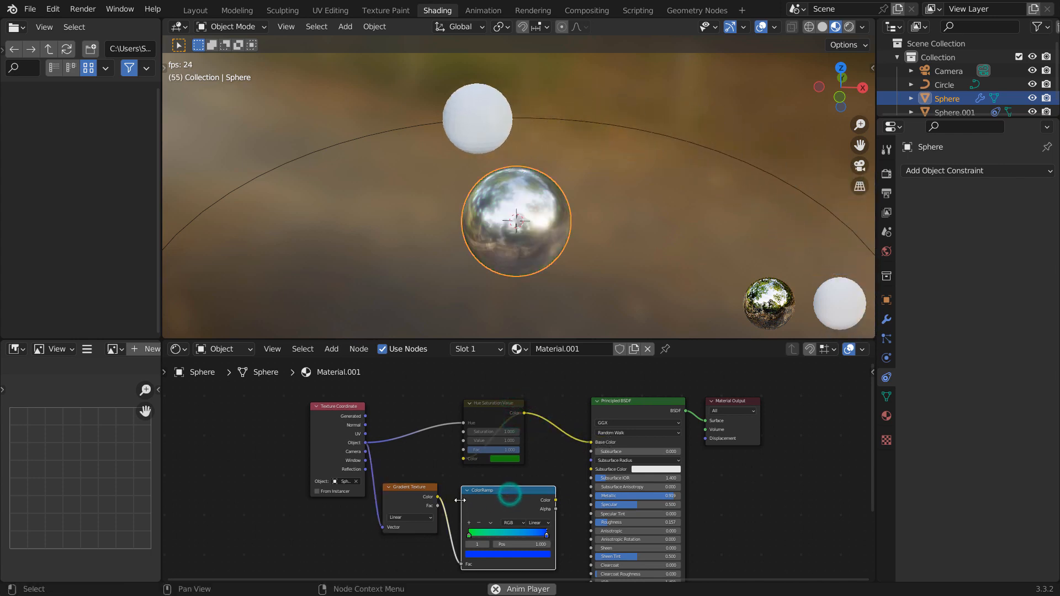
{"action": "key", "text": "x"}
{"action": "left_click", "coordinate": [413, 499]}
{"action": "key", "text": "x"}
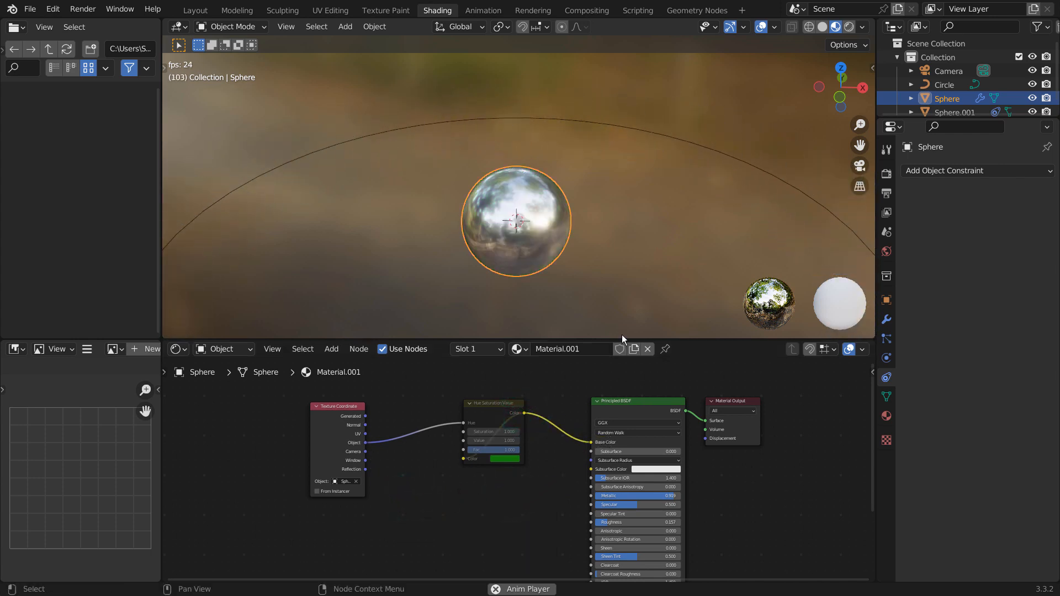
{"action": "left_click", "coordinate": [492, 410]}
{"action": "key", "text": "m"}
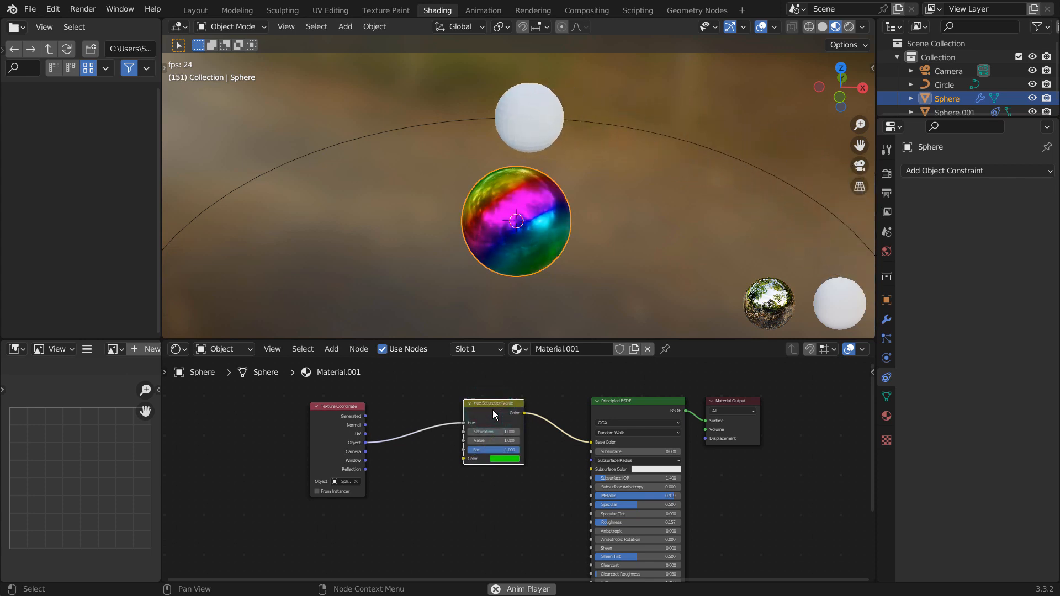